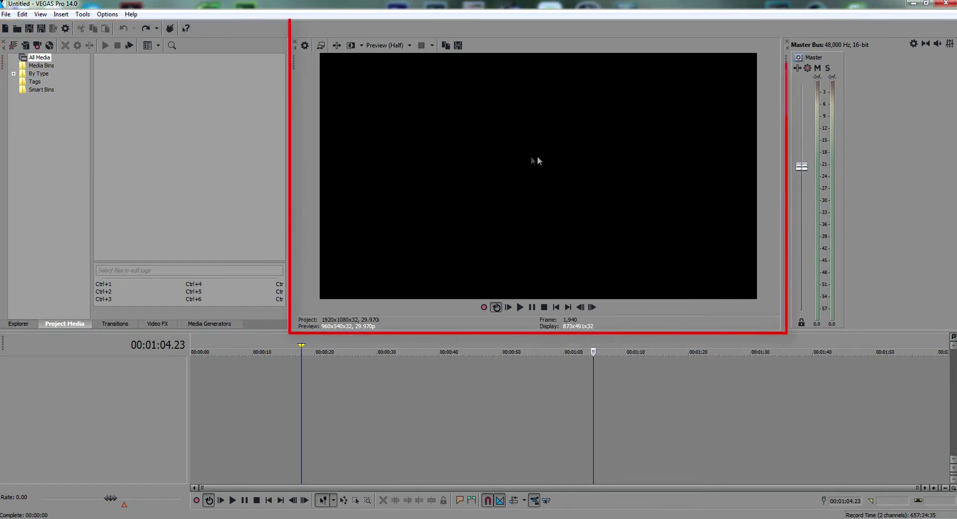
- Move the playhead to 00:00:55.25, widen the media panel and make the preview taller
click(537, 408)
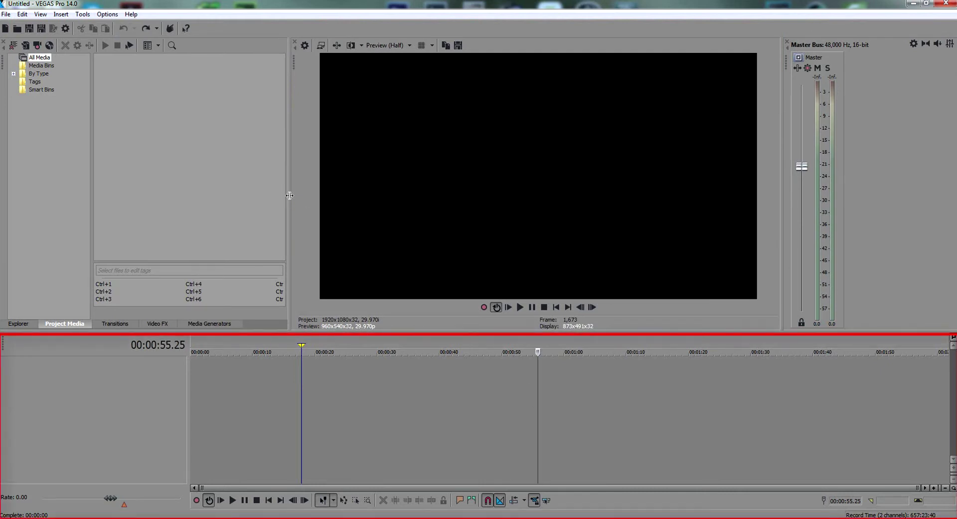
drag(288, 197, 252, 217)
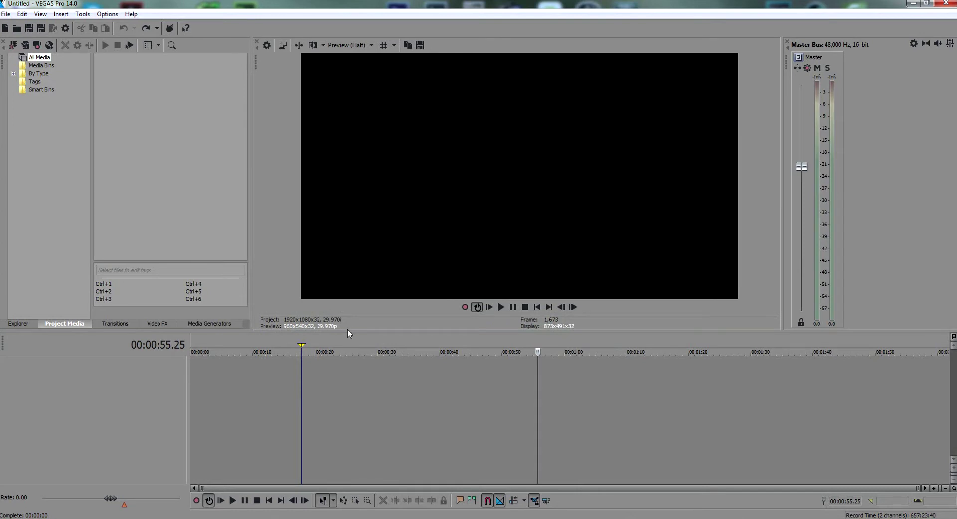
drag(348, 330, 351, 367)
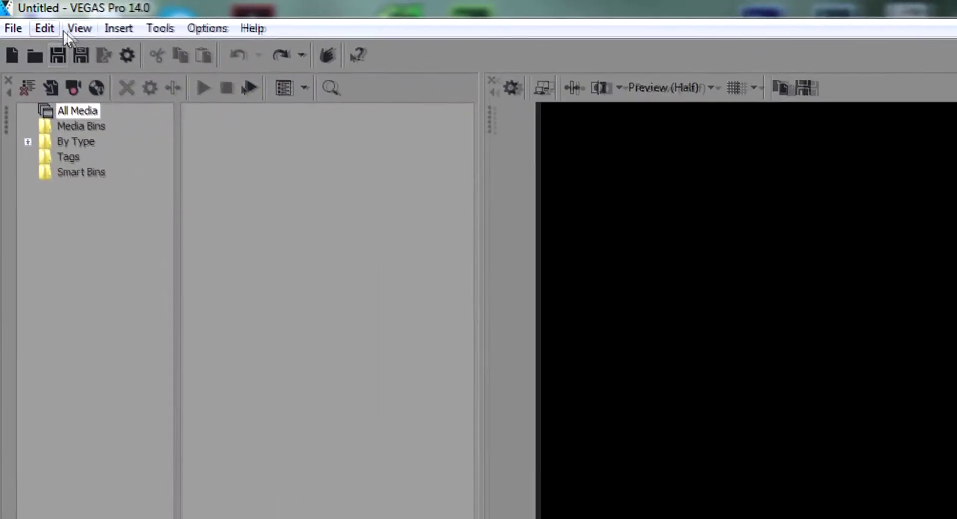
click(40, 14)
mouse_move(95, 105)
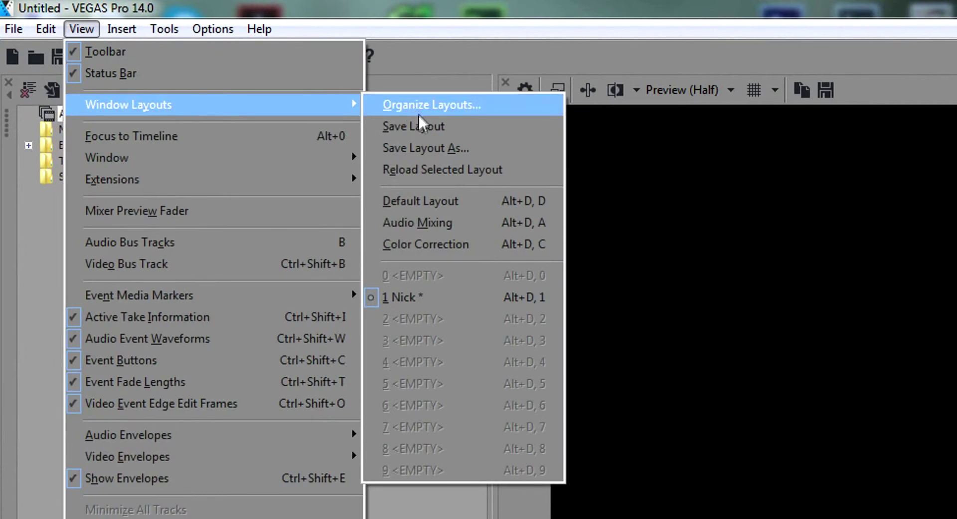
click(425, 149)
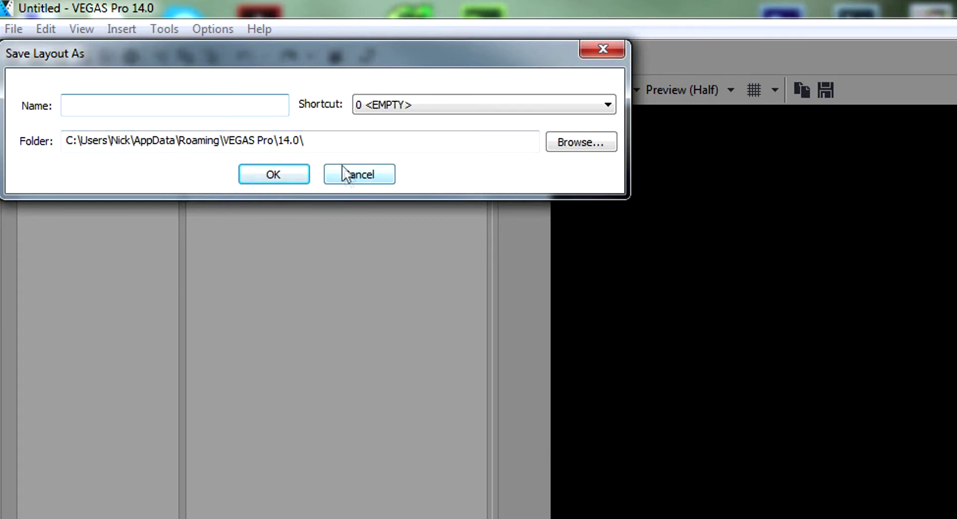
click(359, 174)
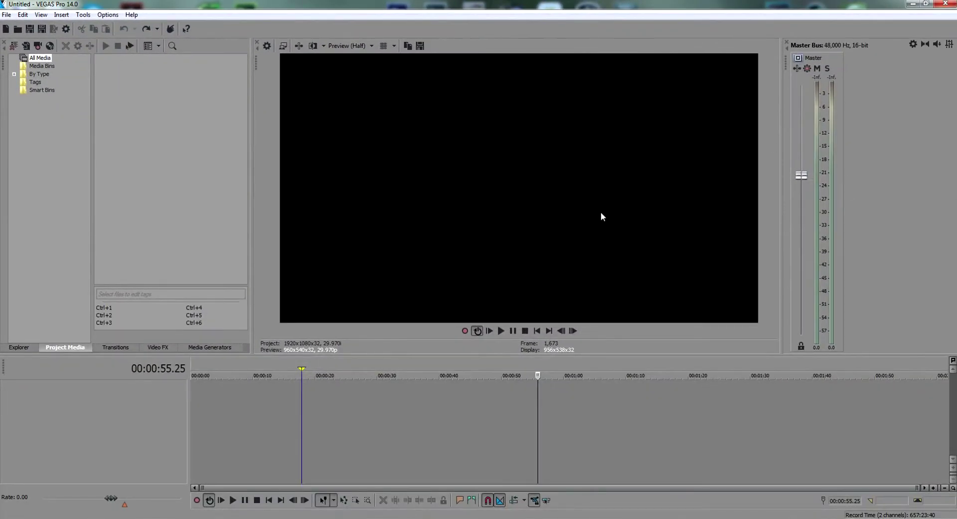
- Undock the Video Preview and Master Bus into floating windows and enlarge the timeline upward
drag(256, 56, 309, 115)
drag(789, 70, 478, 92)
drag(160, 352, 162, 177)
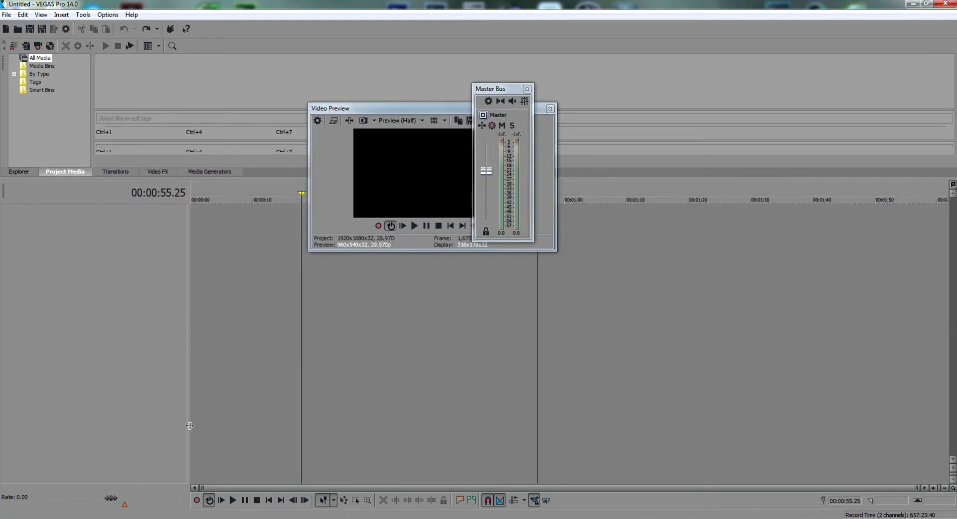
scroll(190, 426, up, 5)
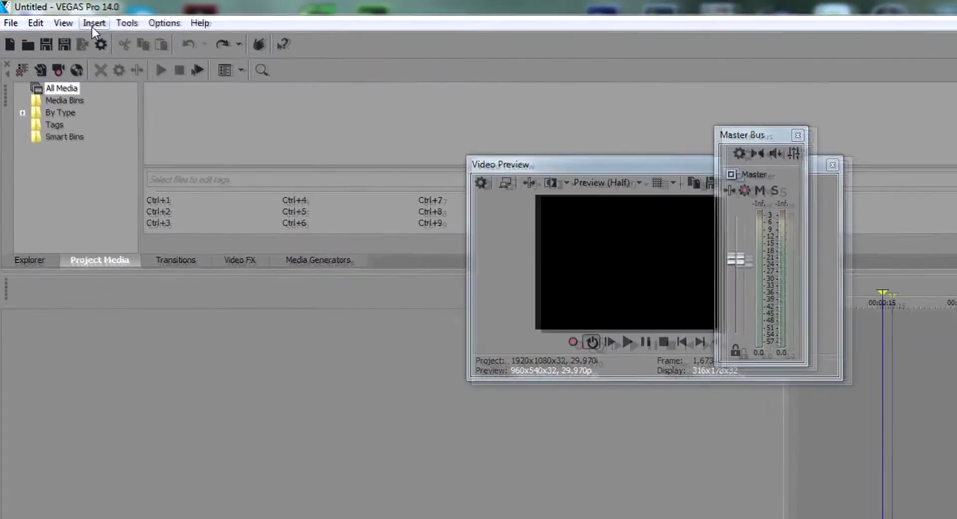
- Restore the saved custom window layout 1 from View > Window Layouts
click(67, 23)
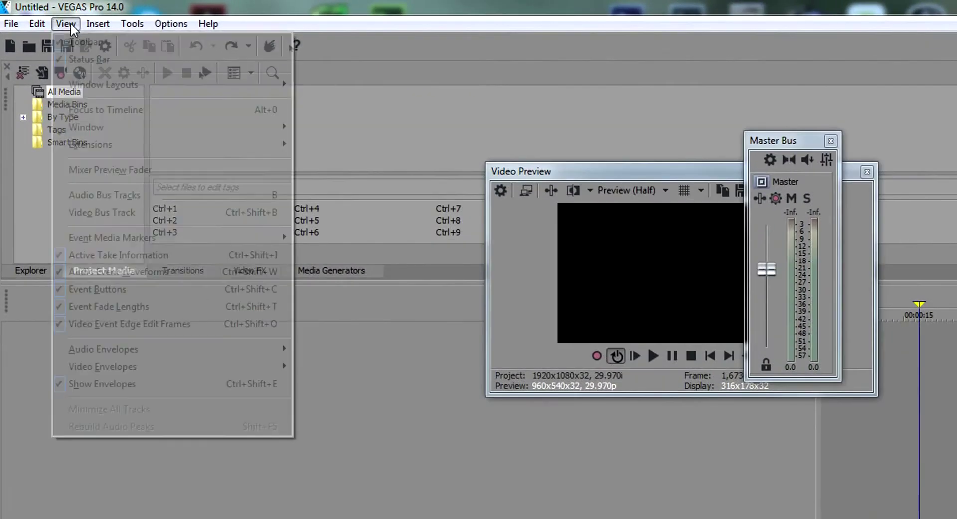
mouse_move(90, 82)
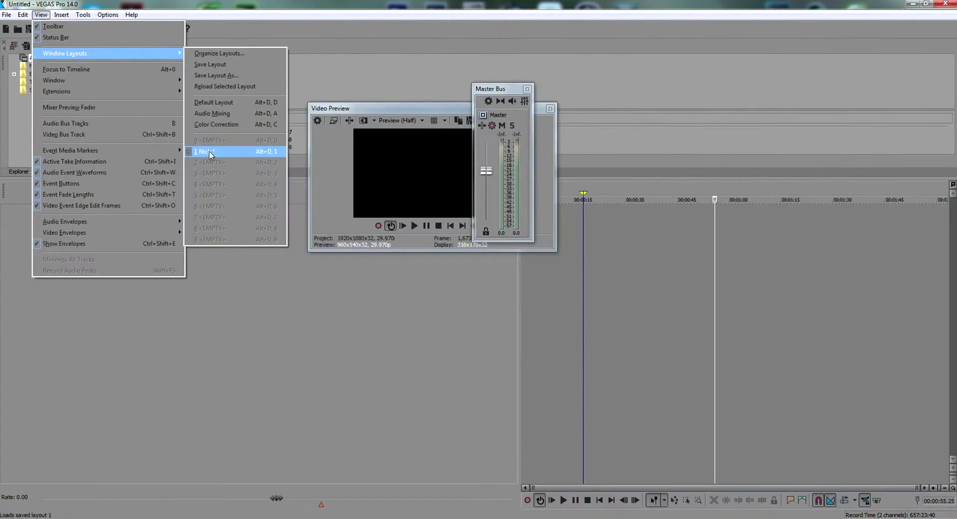
click(250, 184)
mouse_move(280, 479)
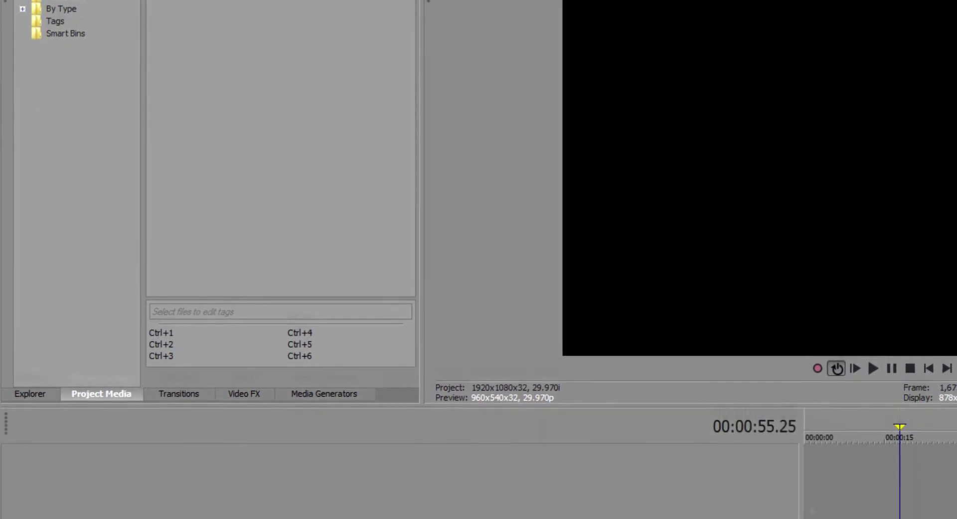
- Widen the timeline across the window, then open and cancel the File Open browser
drag(799, 344, 269, 354)
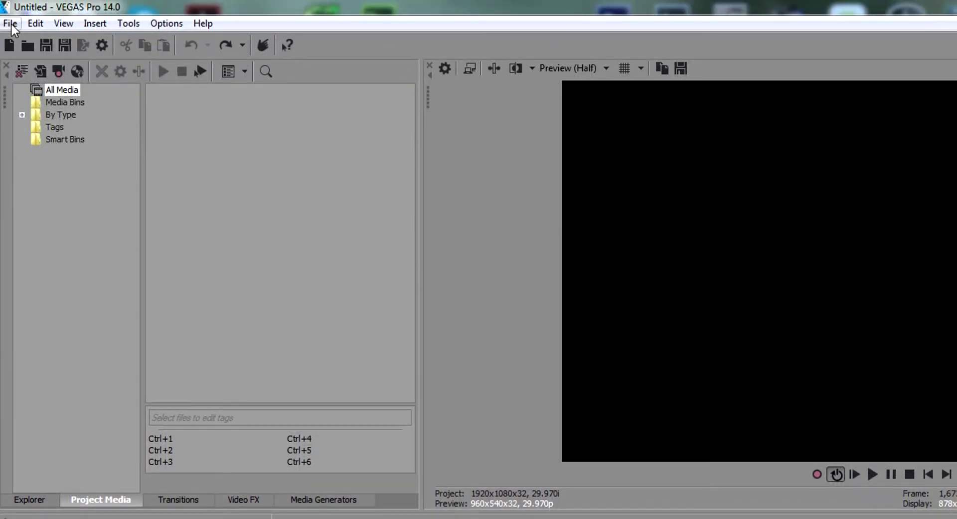
click(11, 25)
click(41, 60)
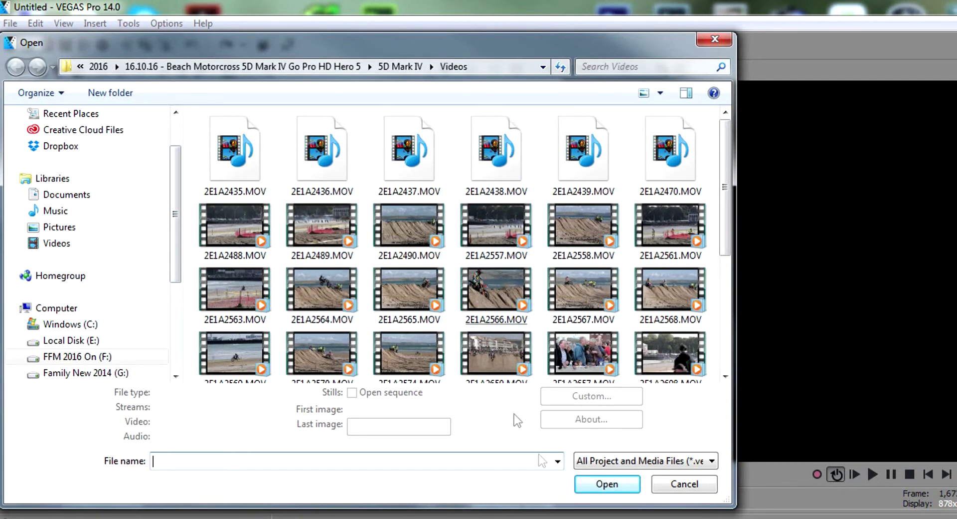
click(711, 40)
- Open and cancel the Import Media browser, then show the Explorer panel with GH4 Videos
click(10, 23)
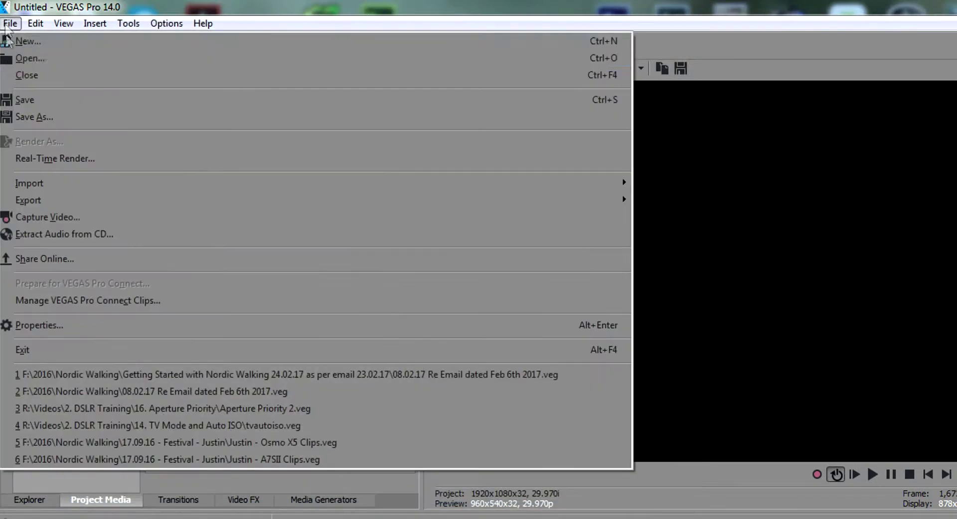
mouse_move(301, 184)
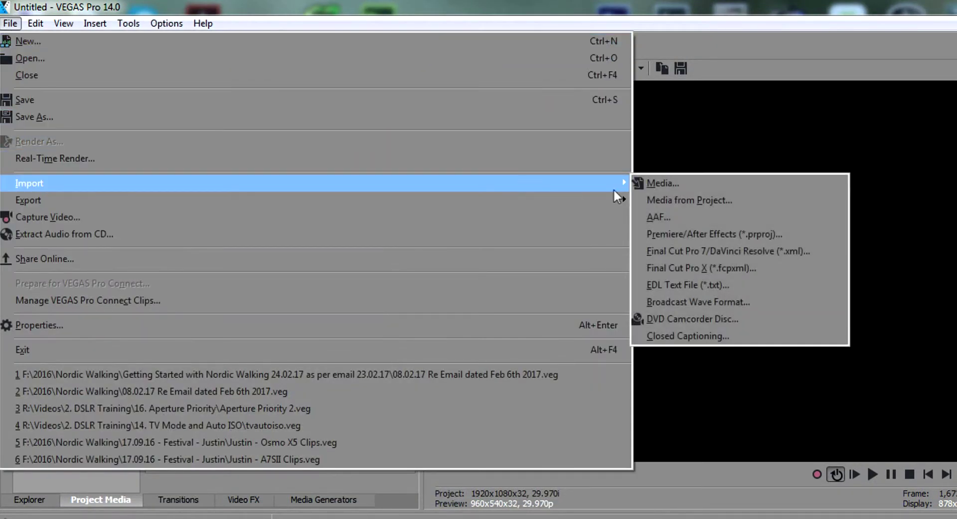
click(645, 184)
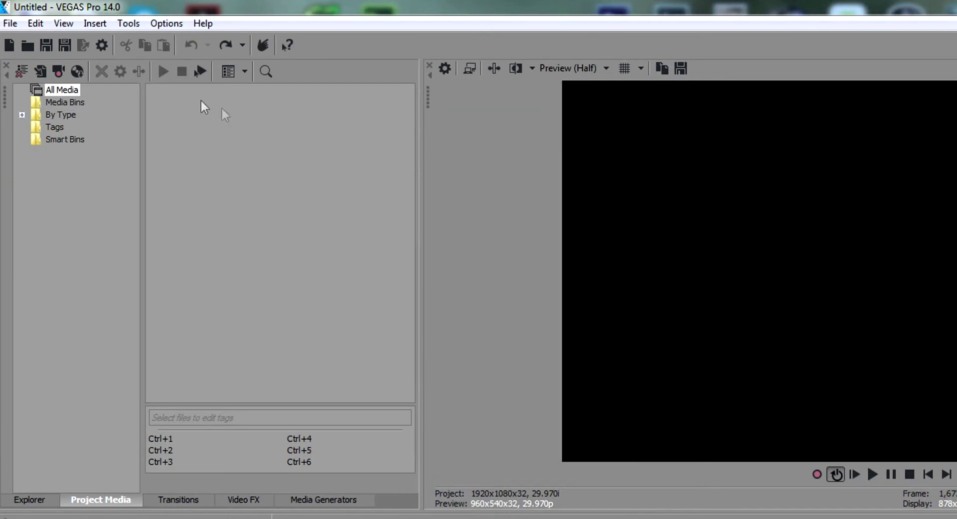
click(14, 23)
mouse_move(67, 183)
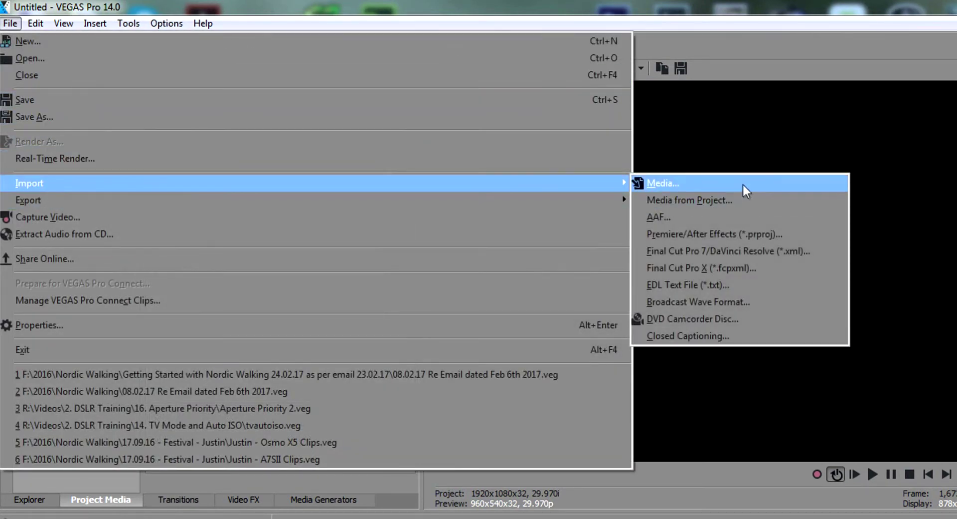
click(743, 186)
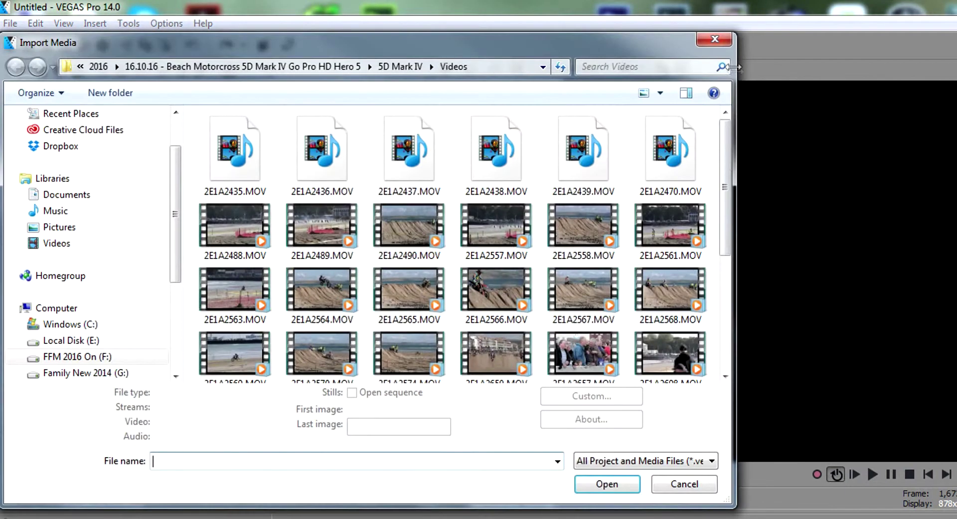
click(714, 39)
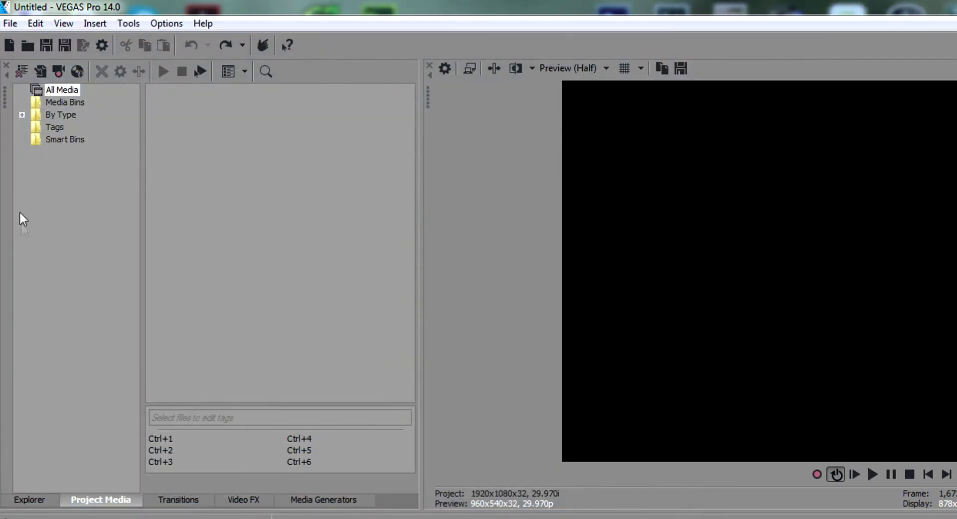
click(40, 72)
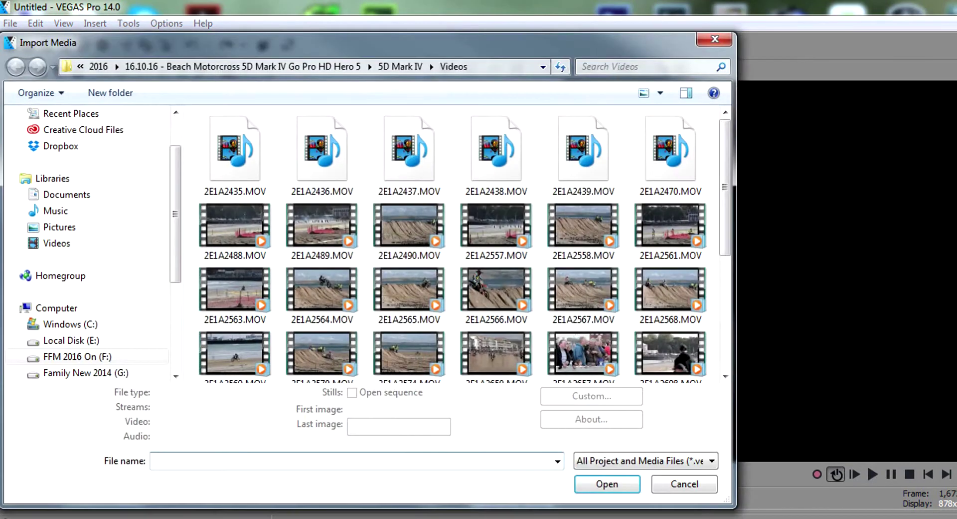
click(673, 492)
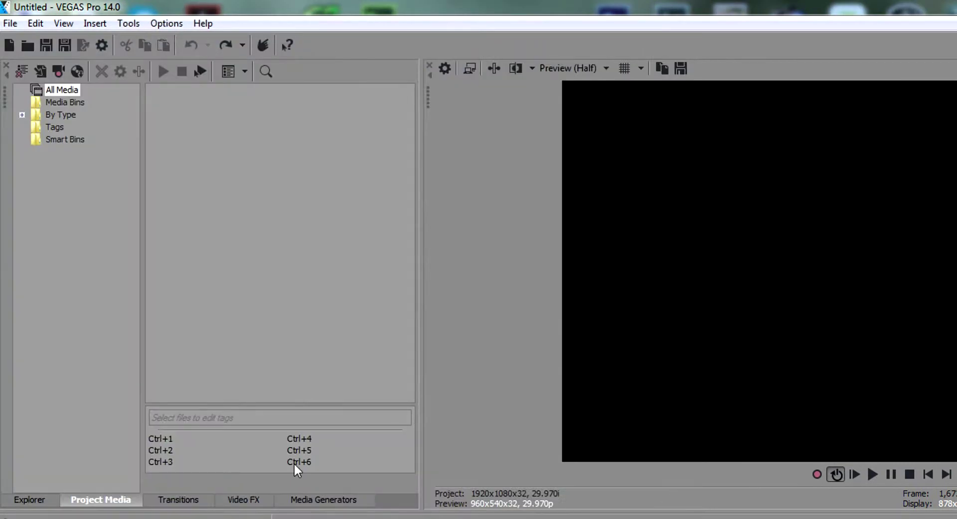
click(21, 500)
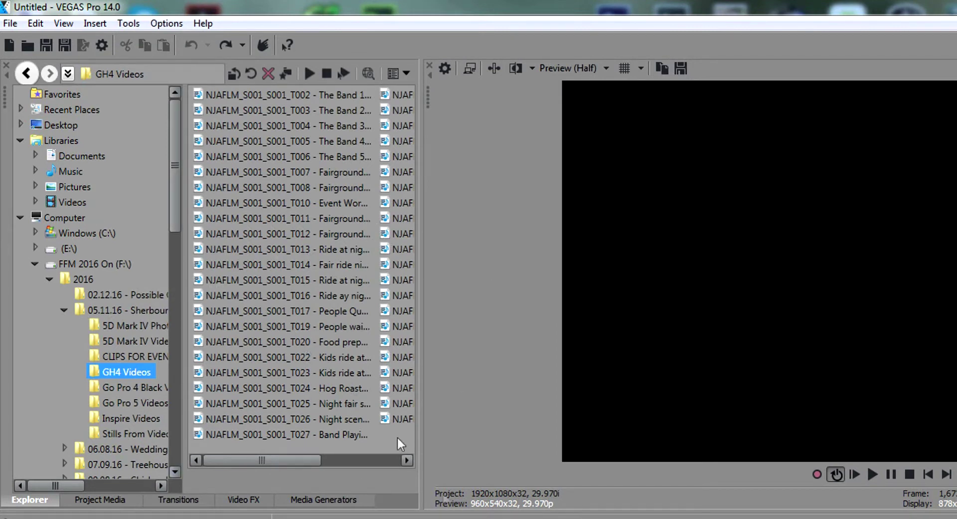
- Drag the T015 Ride at night .mp4 from Windows Explorer onto the timeline near 00:00:25
click(98, 503)
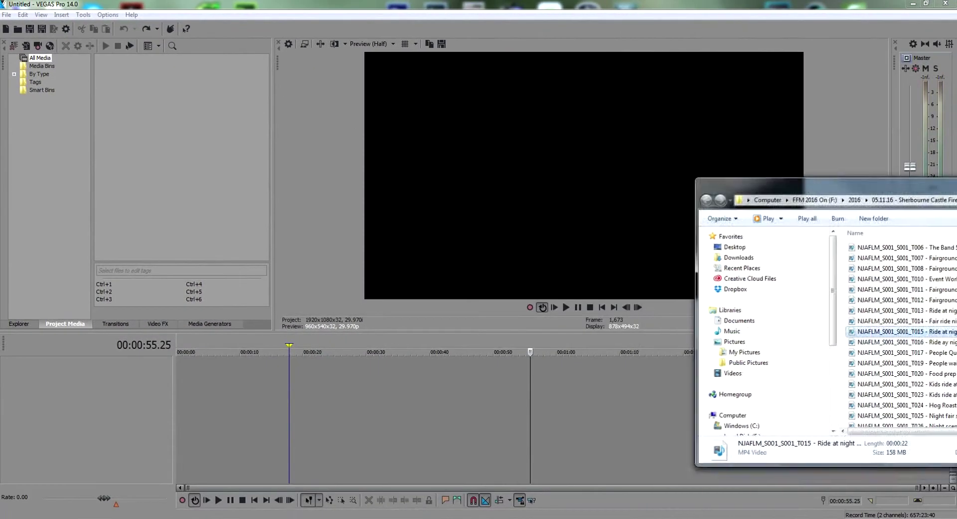
drag(823, 185, 844, 211)
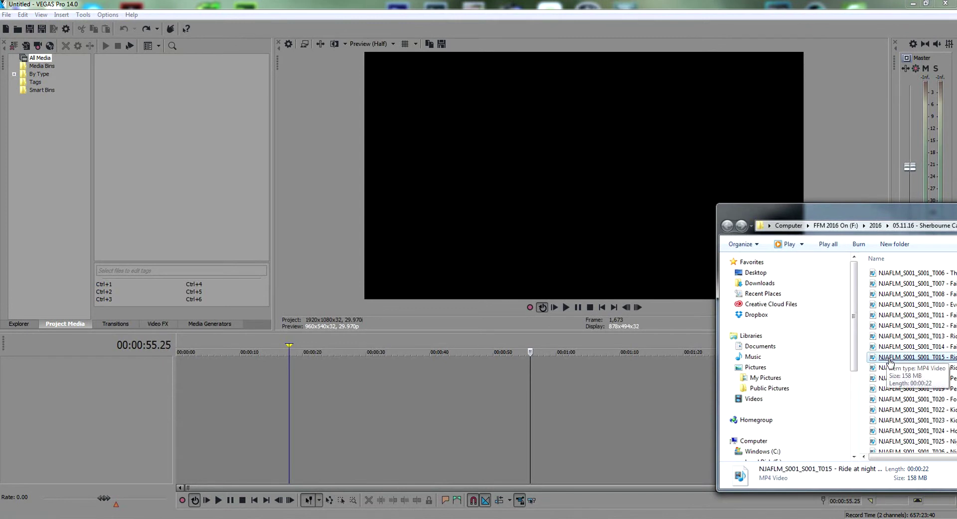
drag(890, 360, 217, 407)
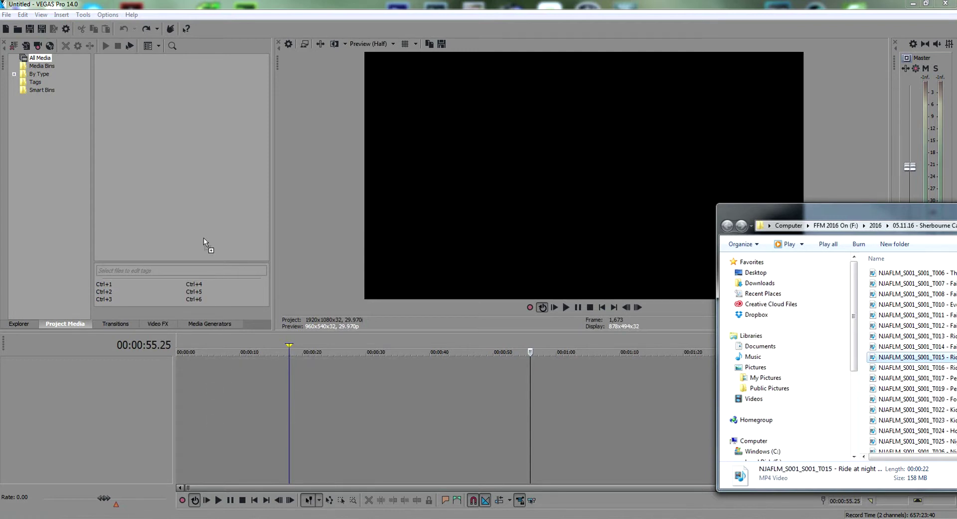
drag(203, 238, 522, 417)
drag(253, 416, 345, 414)
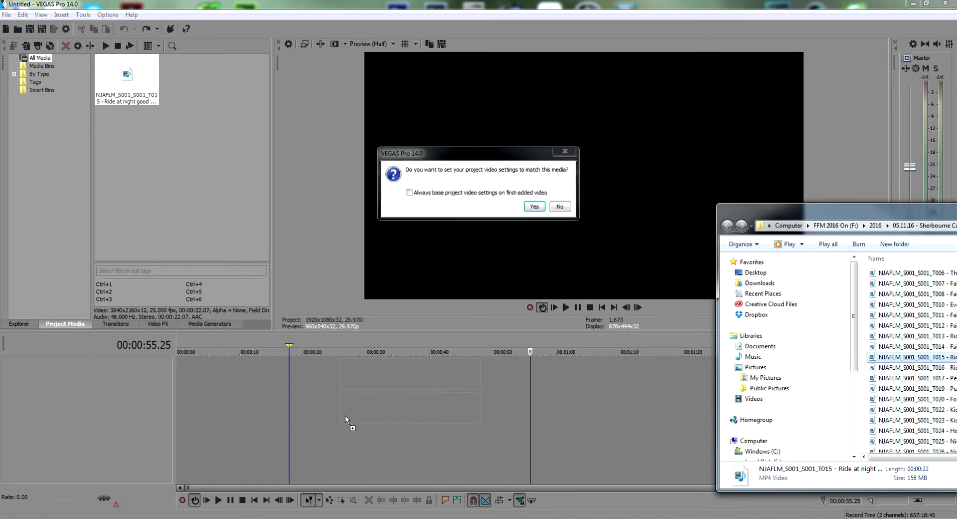
- Accept the prompt to match project video settings to the T015 clip (3840x2160, 25p)
click(515, 161)
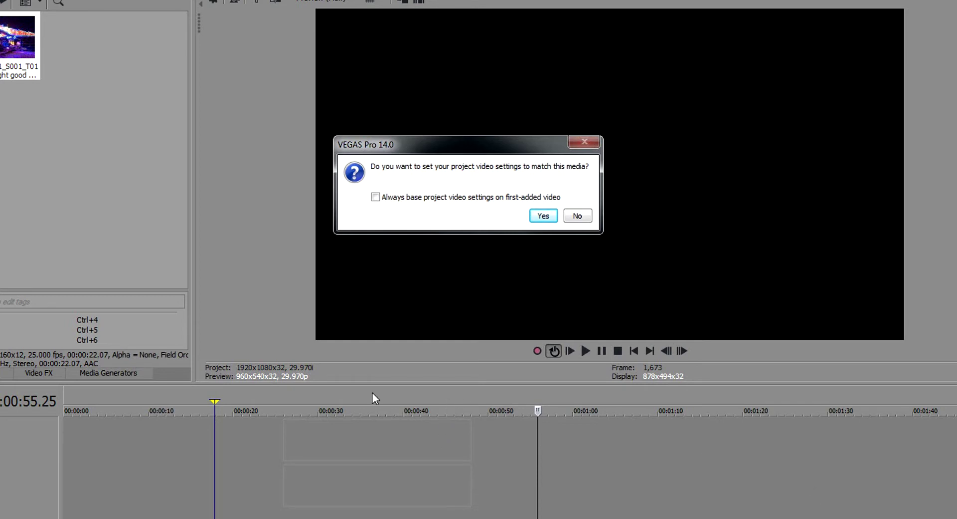
click(541, 216)
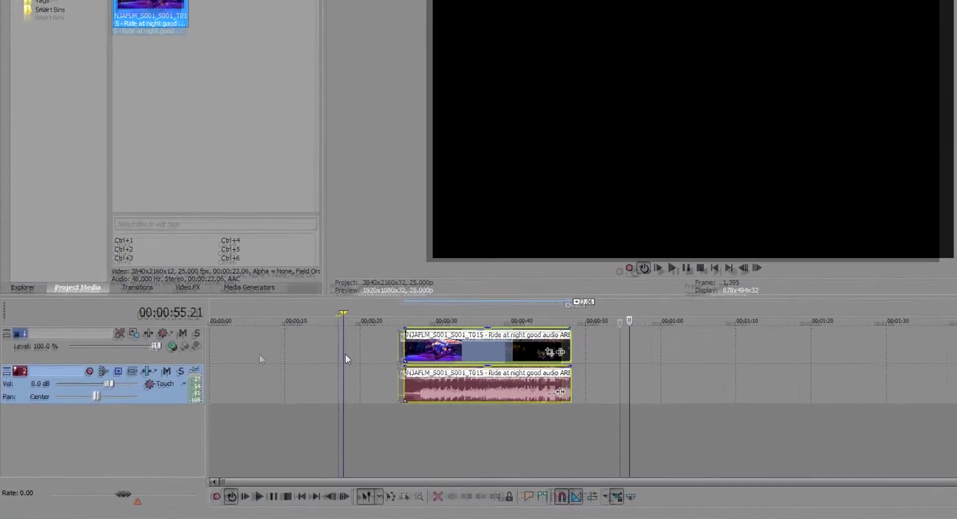
- Reposition the T015 video/audio pair so it starts near 00:00:37
drag(458, 351, 473, 352)
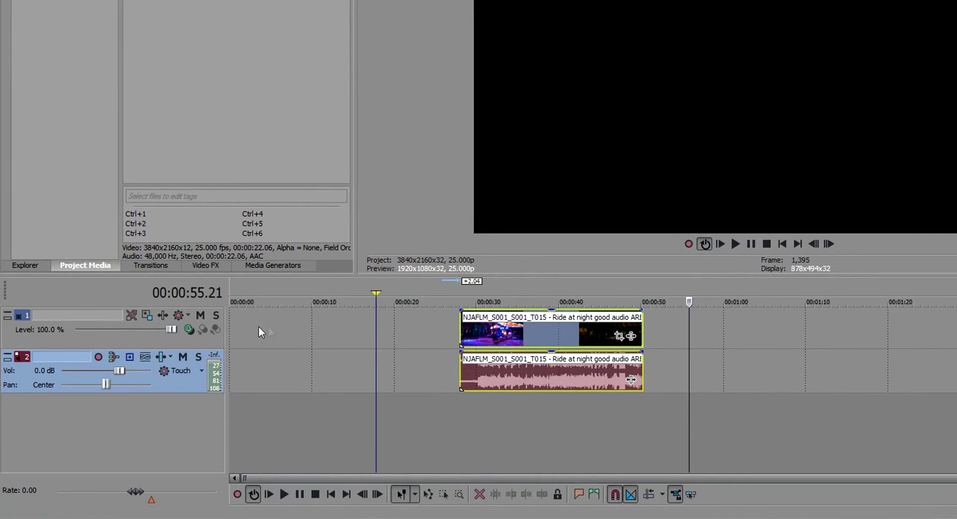
click(459, 288)
click(397, 285)
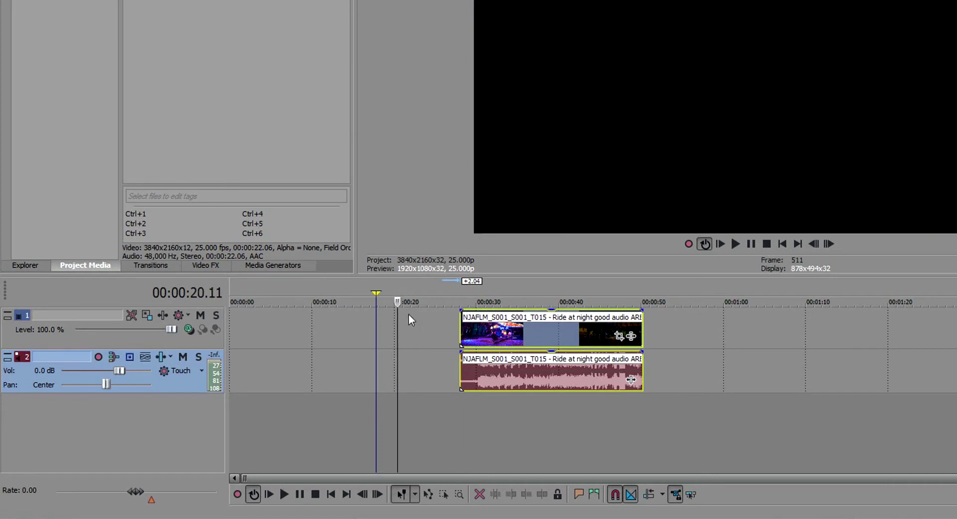
drag(550, 334, 235, 344)
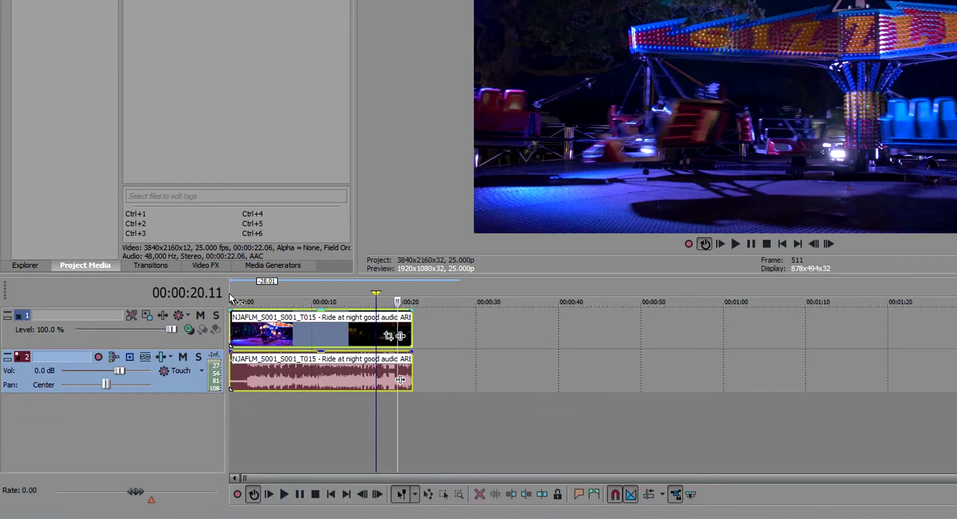
drag(249, 328, 265, 327)
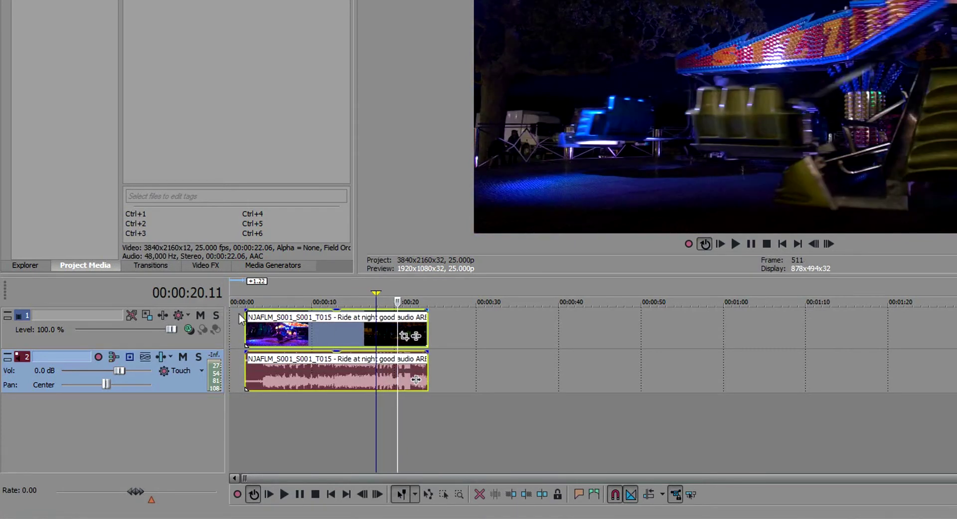
drag(294, 342, 586, 335)
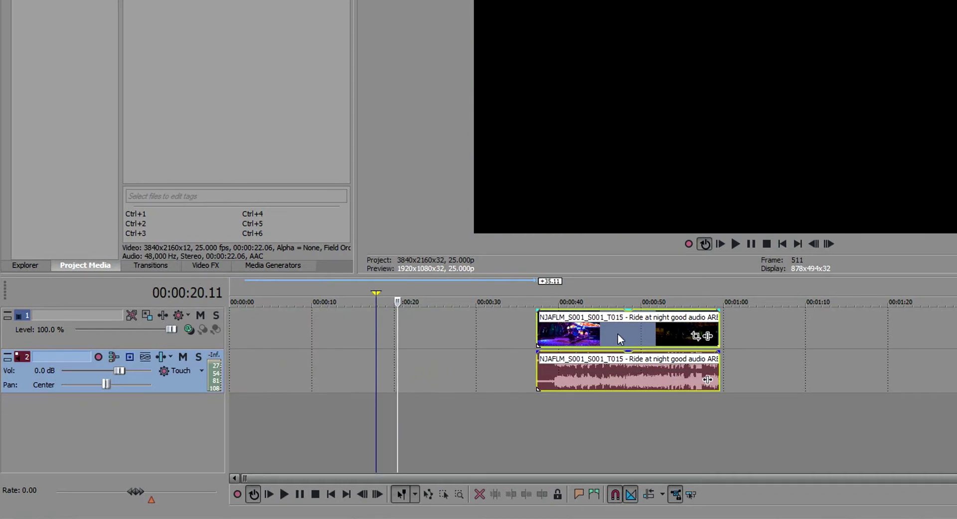
- Set a loop region over the clip, play it, then turn looping off and pause
double_click(618, 333)
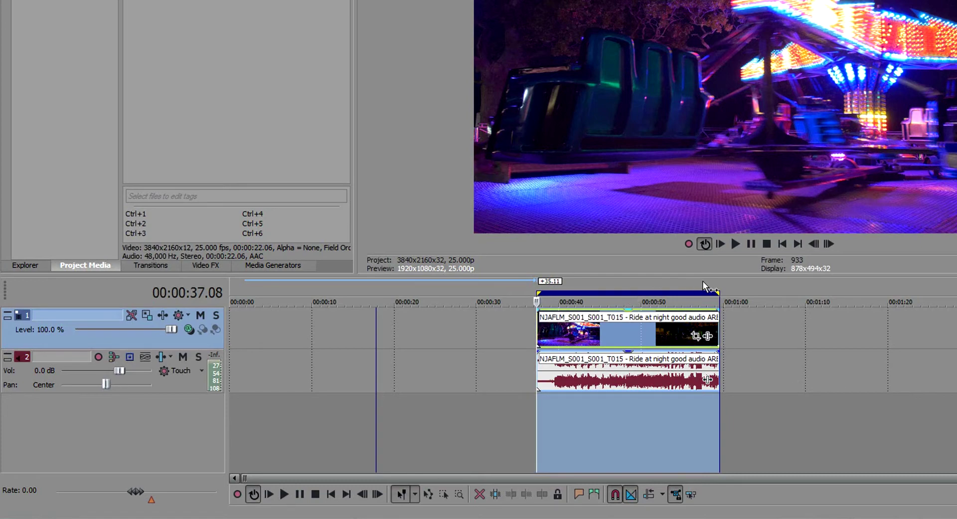
click(709, 298)
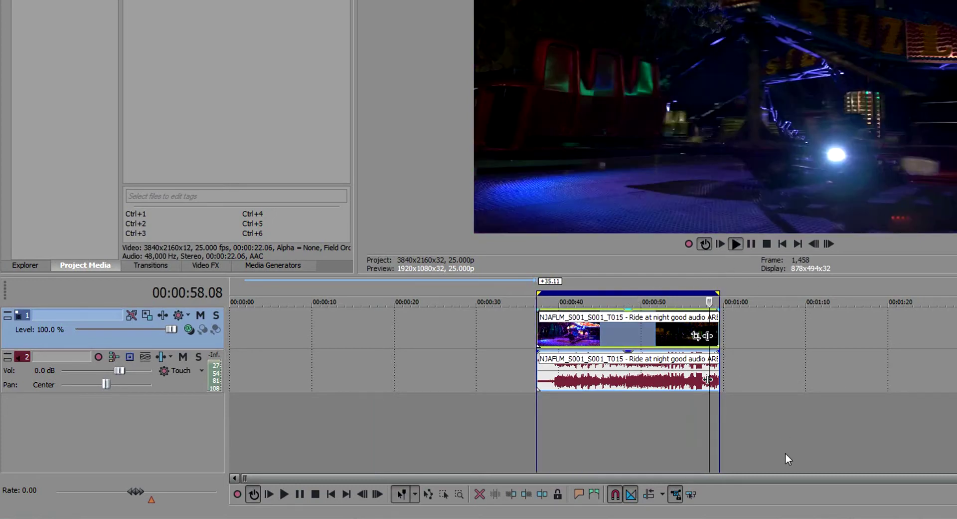
key(space)
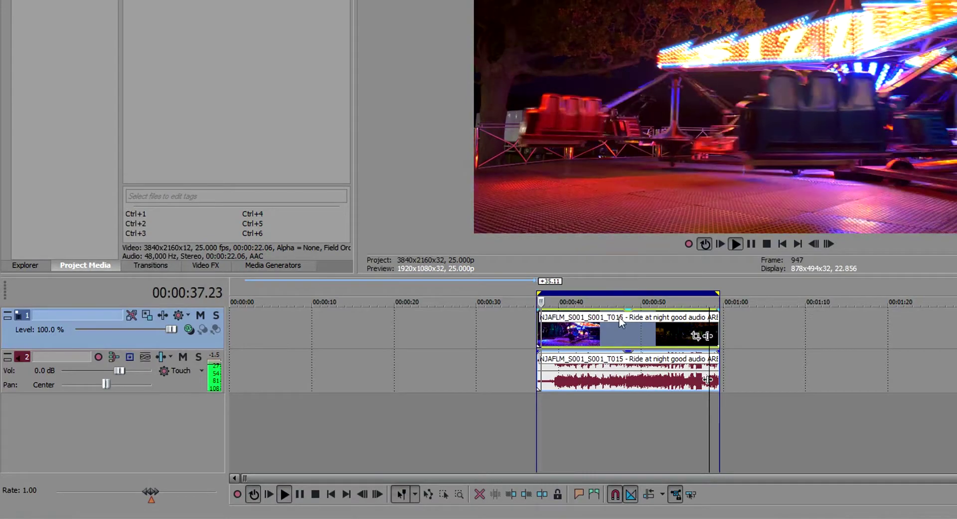
click(706, 282)
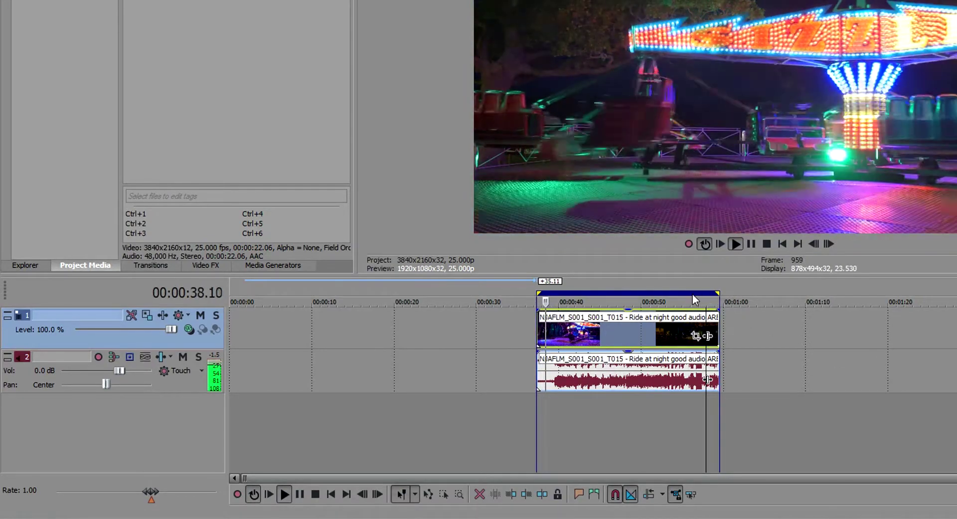
right_click(692, 293)
click(713, 324)
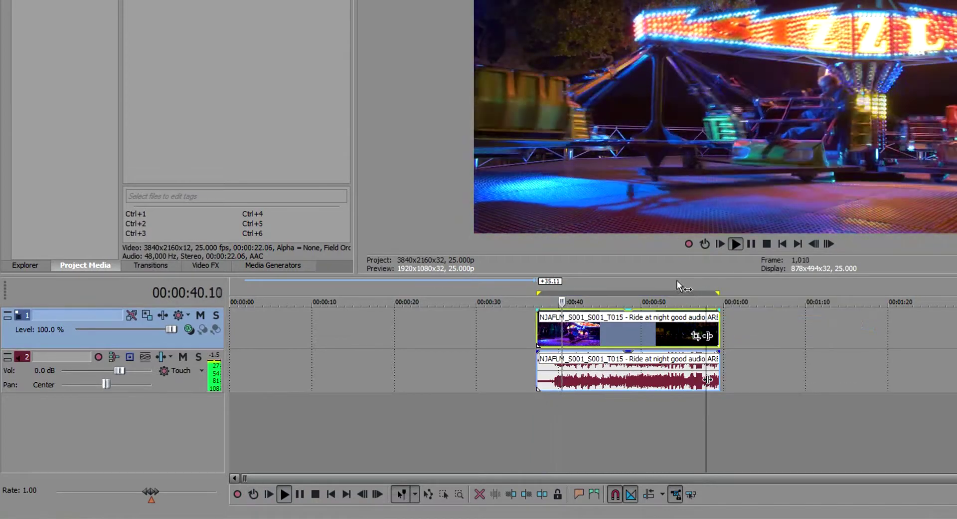
click(751, 243)
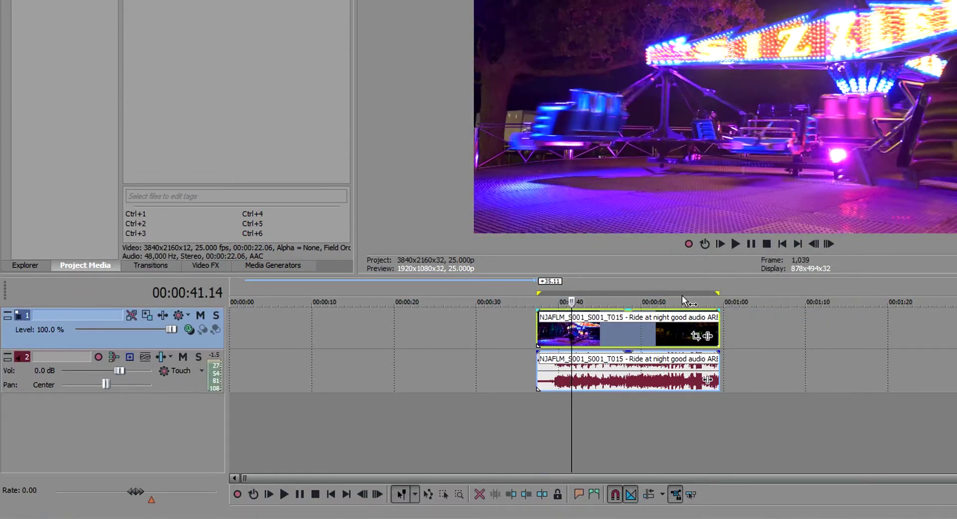
- Play from near the clip's end, stop playback, and reopen the loop region options
click(707, 280)
click(735, 244)
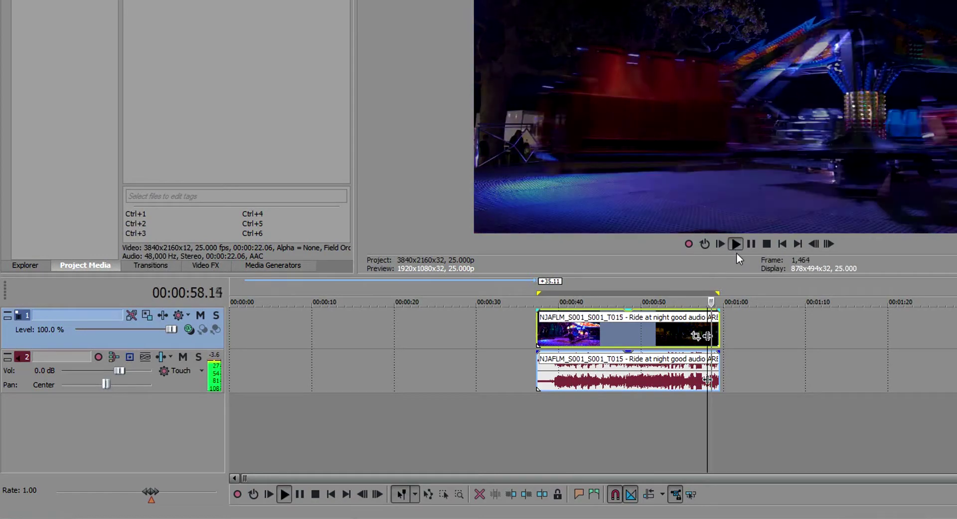
right_click(737, 253)
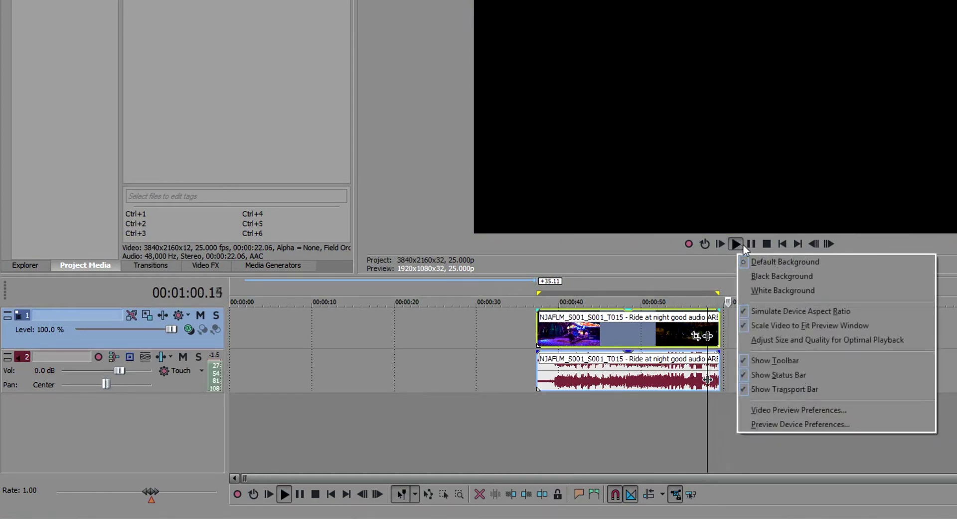
click(738, 244)
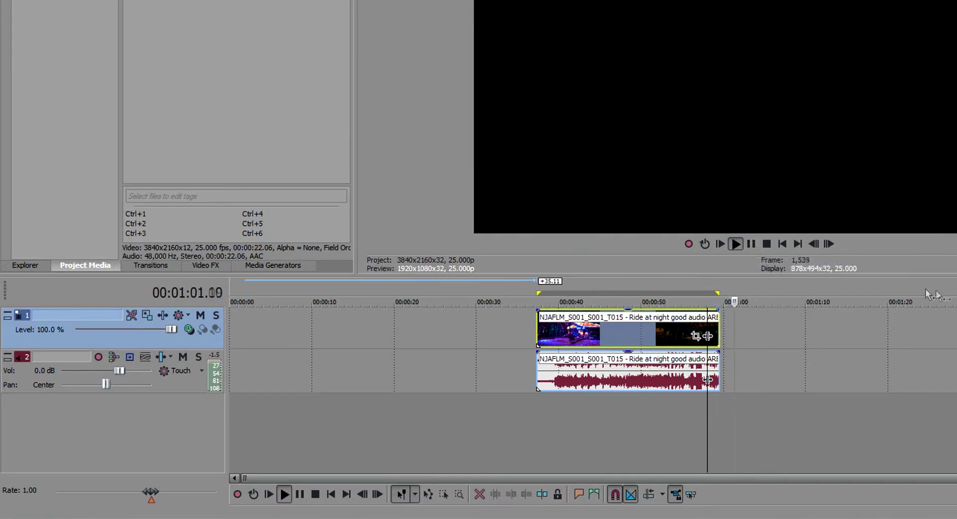
click(768, 243)
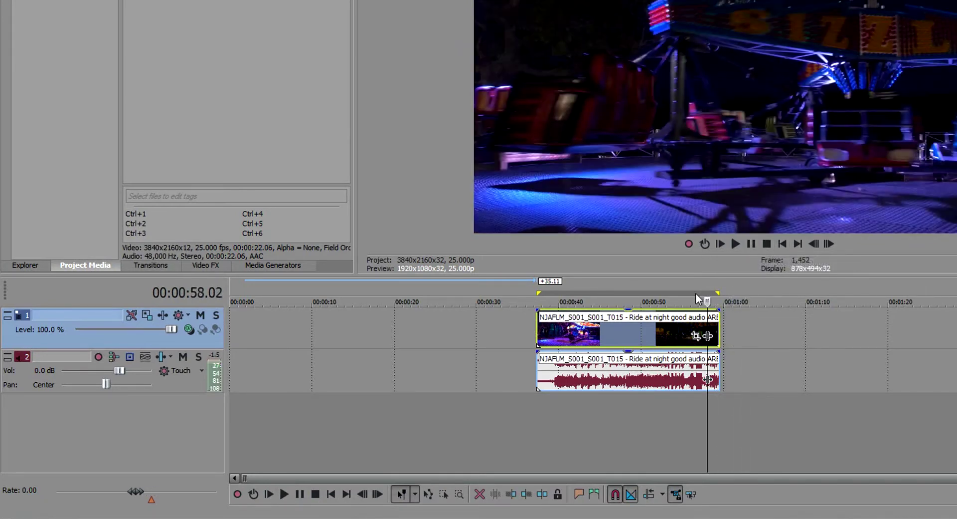
right_click(695, 293)
- Re-enable looping, collapse the loop region, move the clip pair to 00:00:00 and play from start
click(716, 323)
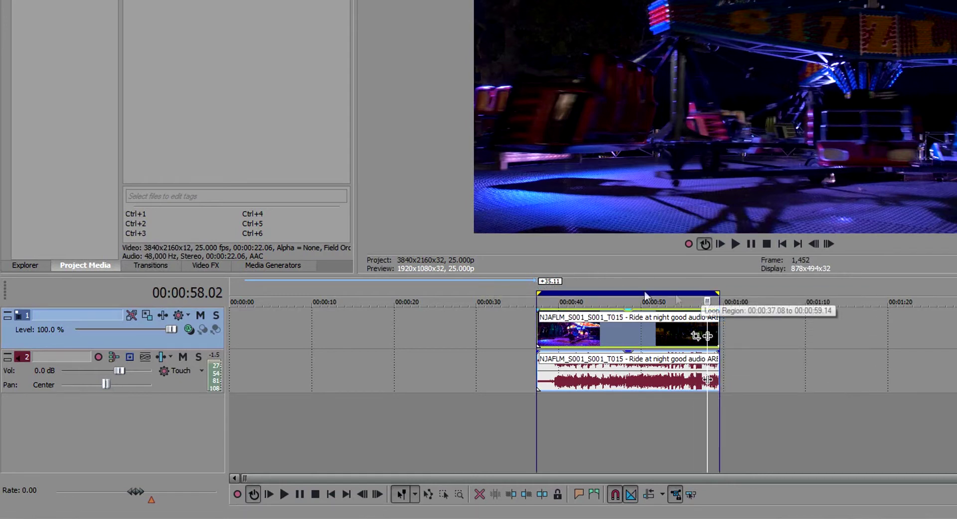
drag(539, 293, 722, 290)
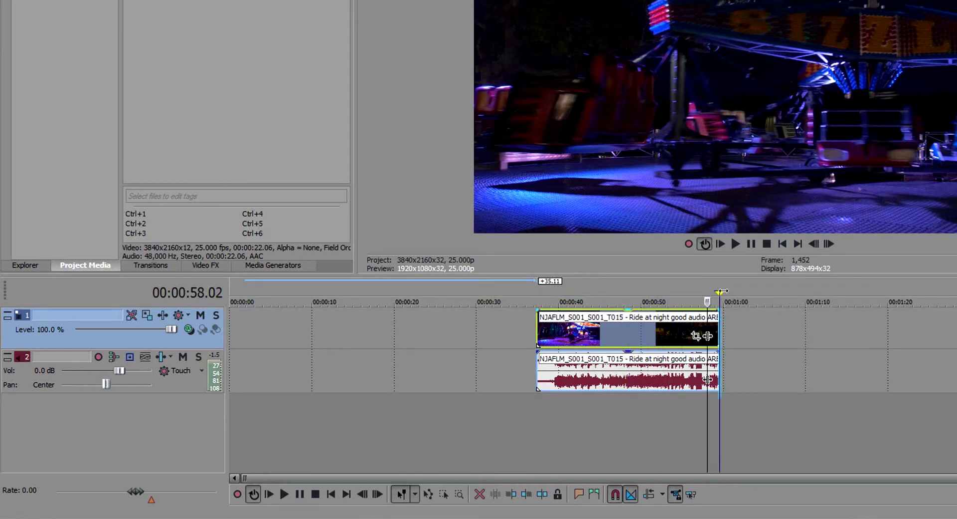
drag(633, 327, 327, 327)
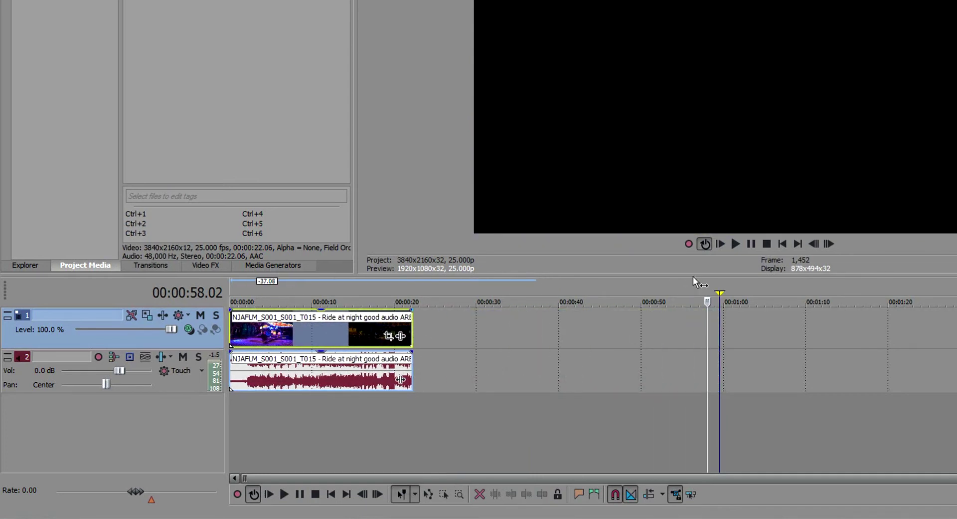
click(720, 244)
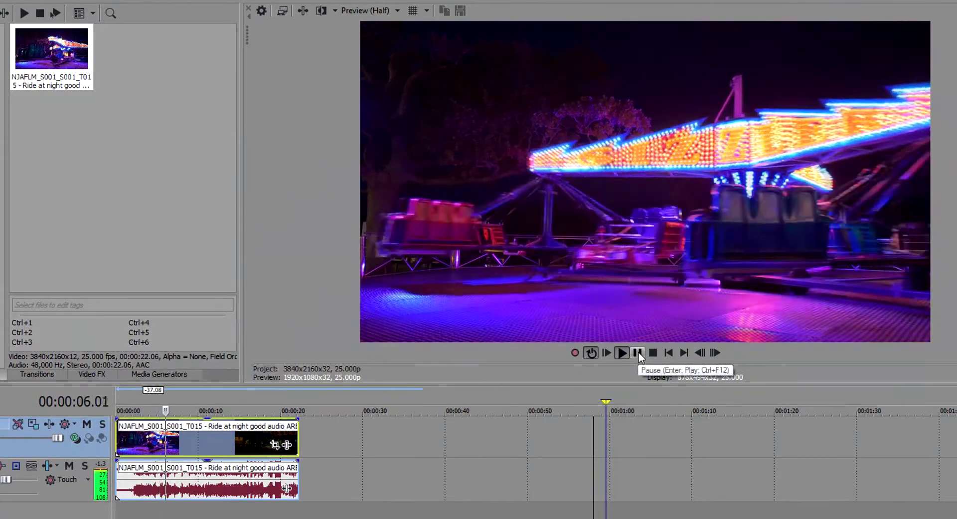
click(637, 353)
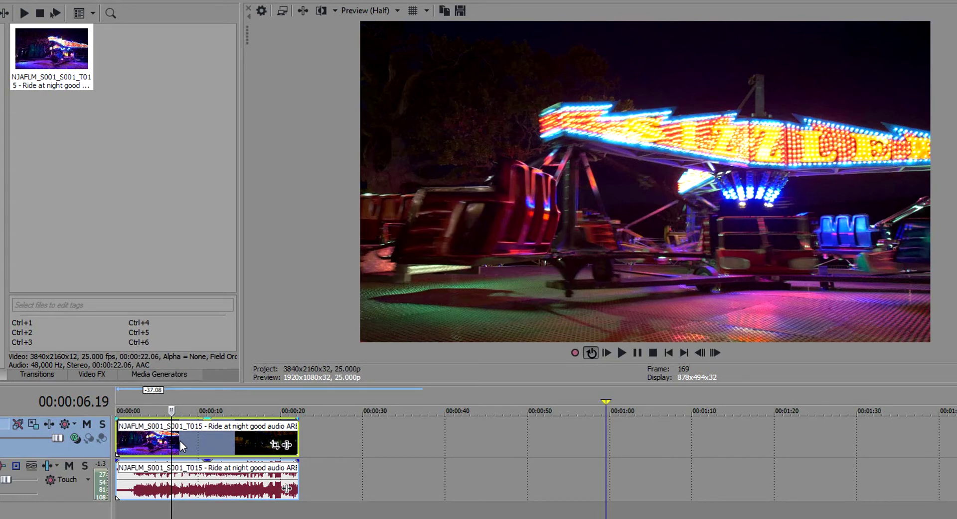
- Set preview quality to Best (Full) and play the clip briefly to judge it
click(367, 9)
mouse_move(370, 69)
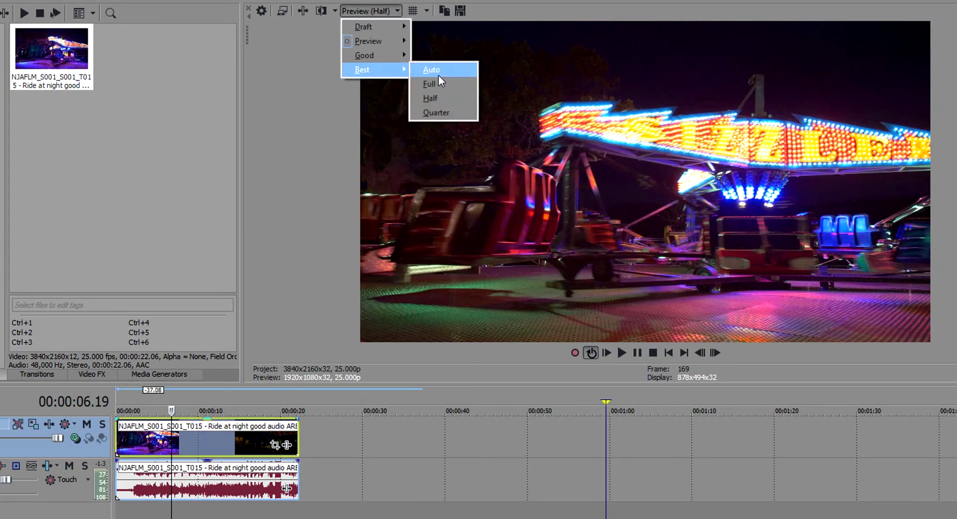
click(437, 97)
click(624, 353)
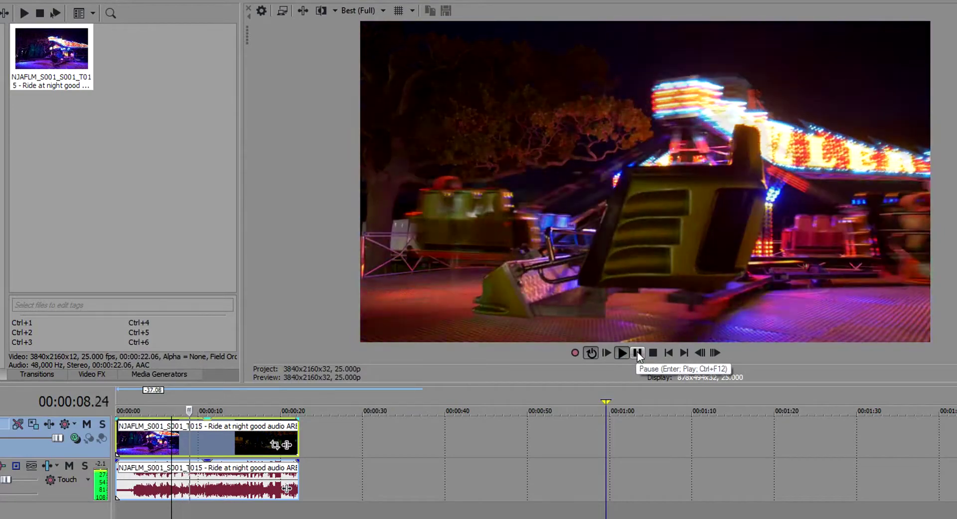
click(639, 352)
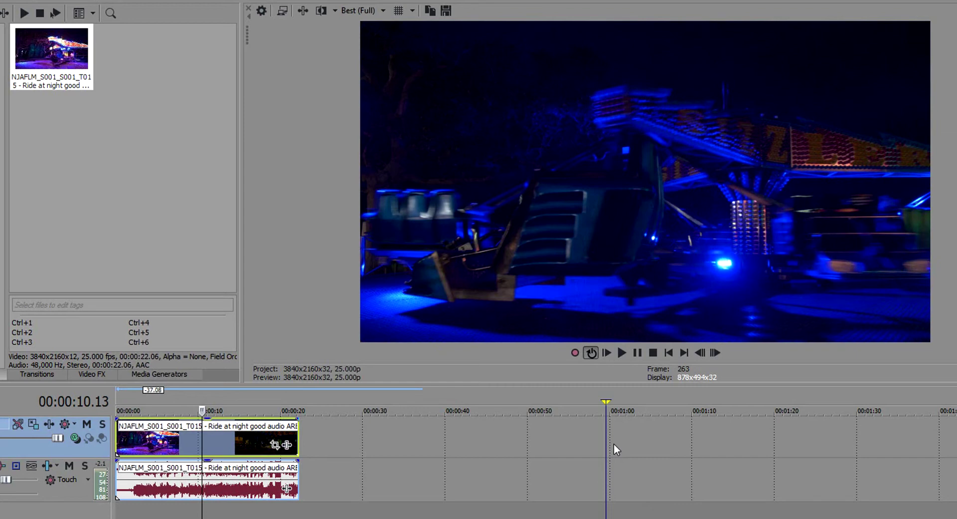
- Reconfirm Best (Full) preview quality and move the playhead to about 00:00:07
click(364, 12)
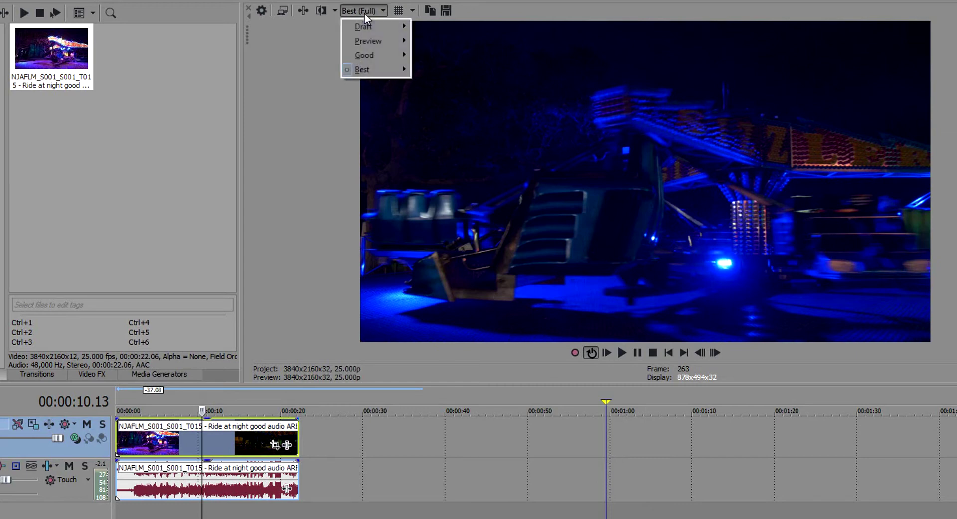
mouse_move(363, 69)
click(432, 83)
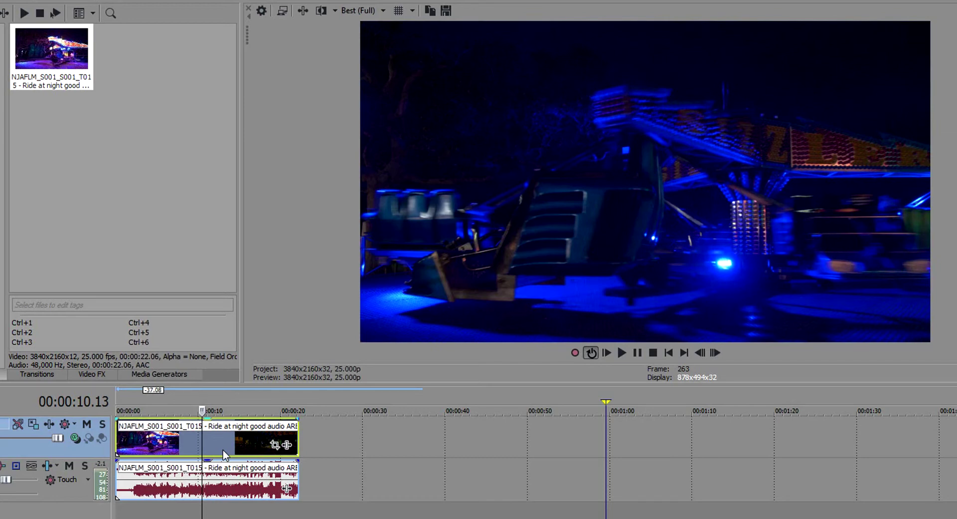
click(175, 394)
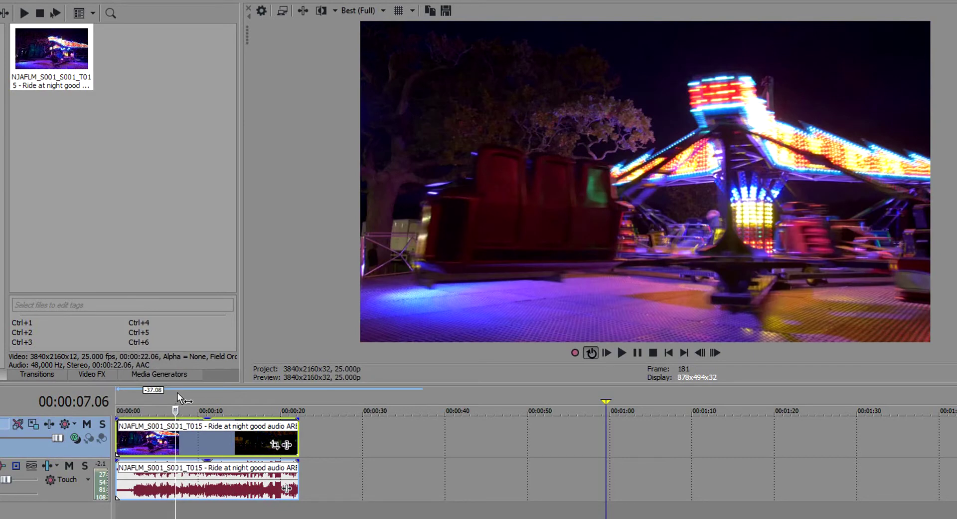
- Try Draft (Full) preview quality with a short playback
click(357, 10)
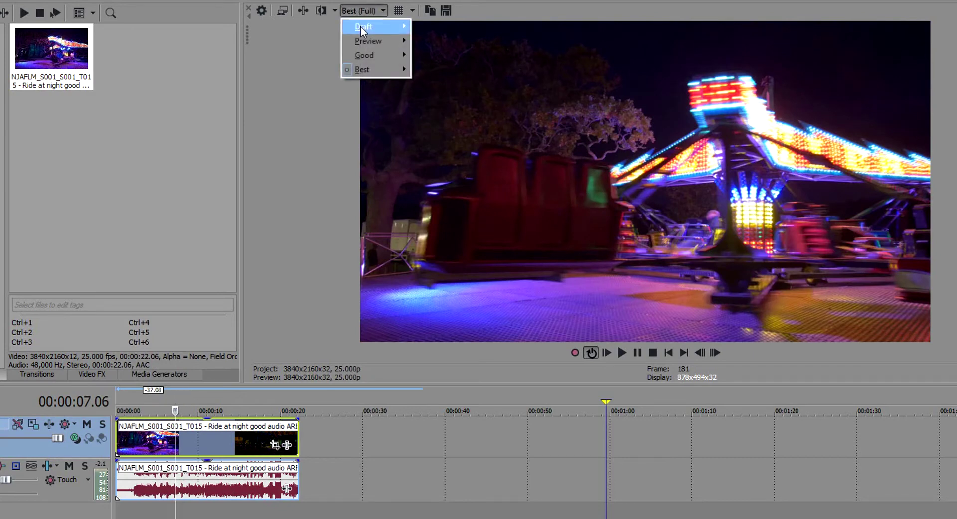
mouse_move(360, 26)
click(428, 38)
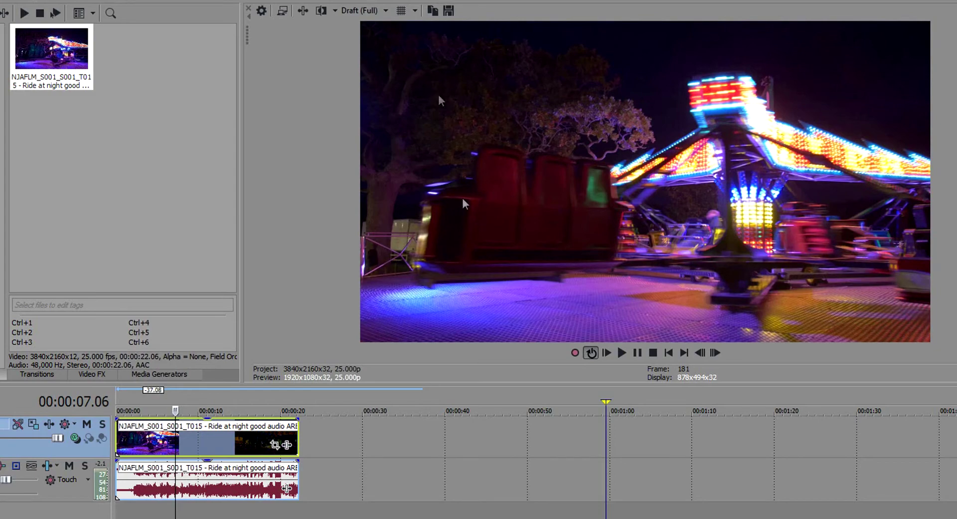
click(621, 352)
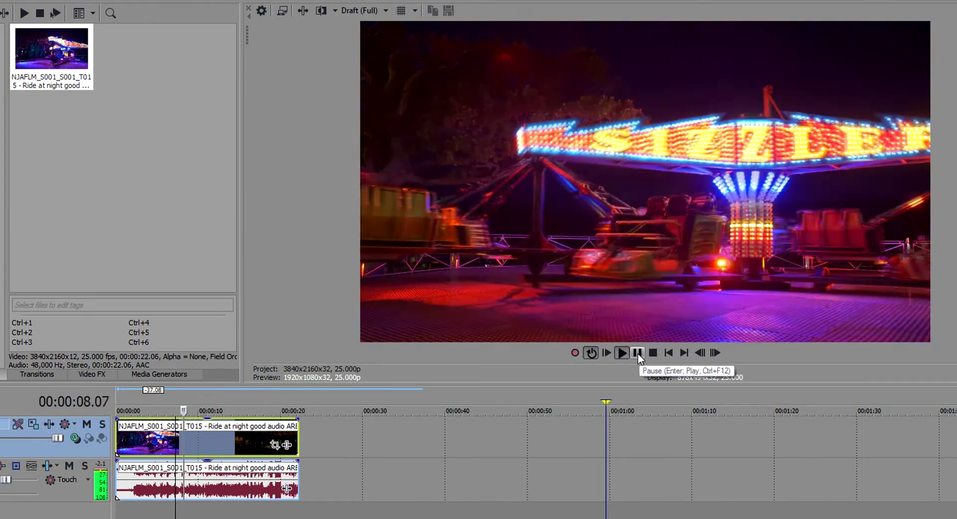
click(637, 352)
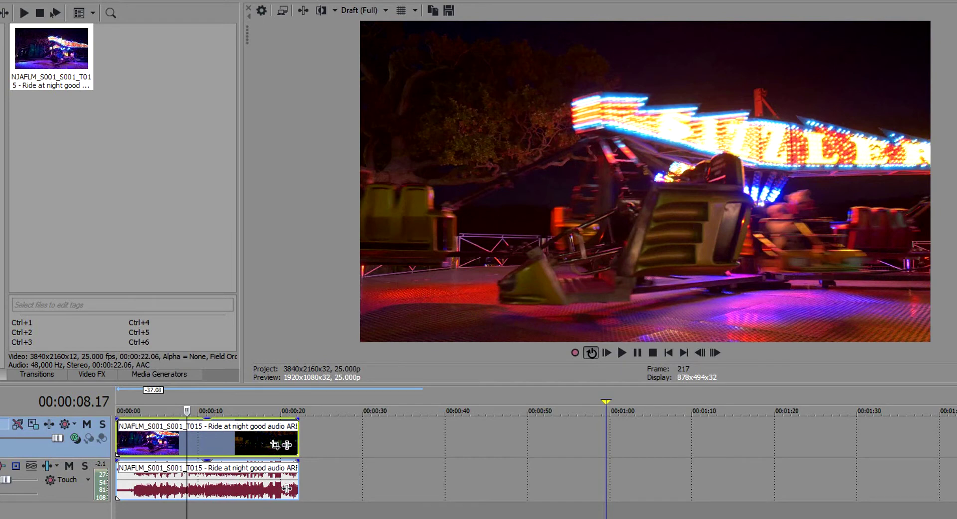
- Change the preview quality to Preview (Full)
click(352, 11)
mouse_move(361, 40)
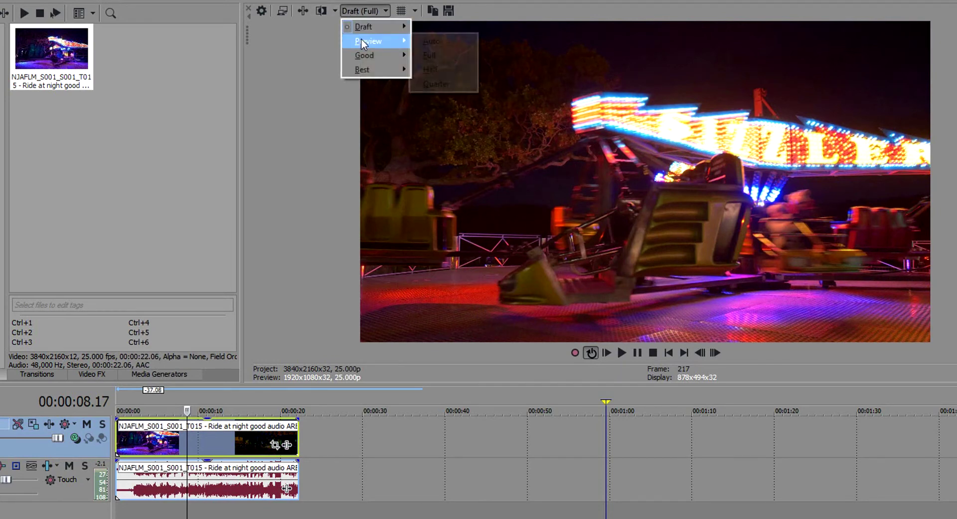
click(429, 55)
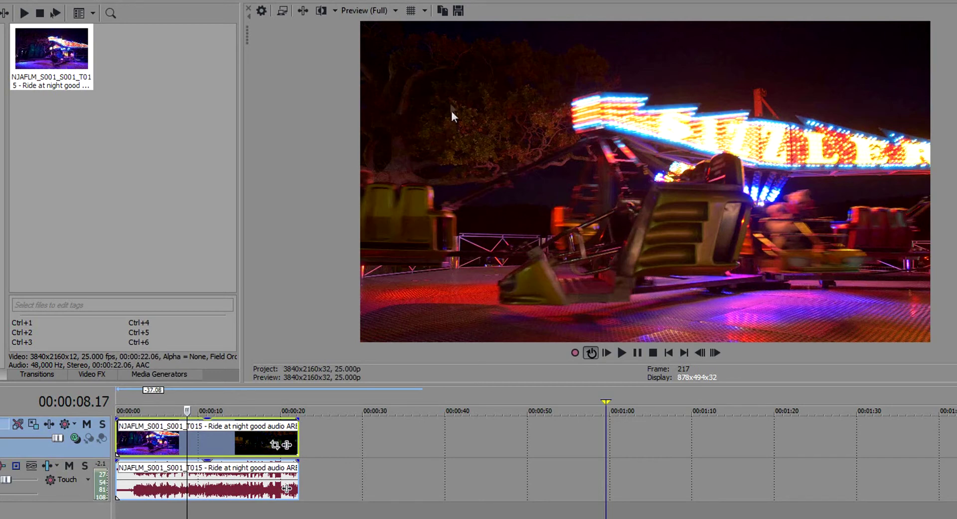
- Switch to Preview (Half) quality, play the clip briefly, and enlarge the preview area
click(371, 11)
mouse_move(371, 41)
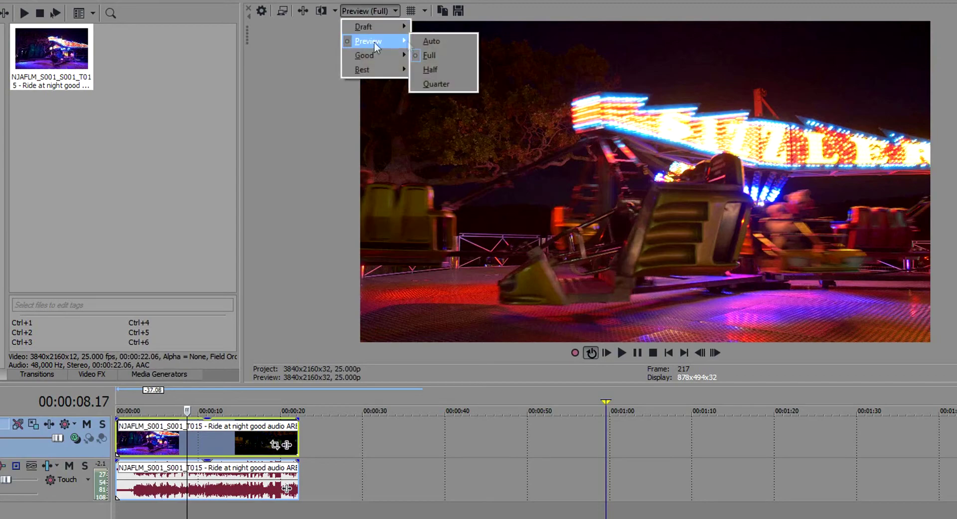
click(459, 70)
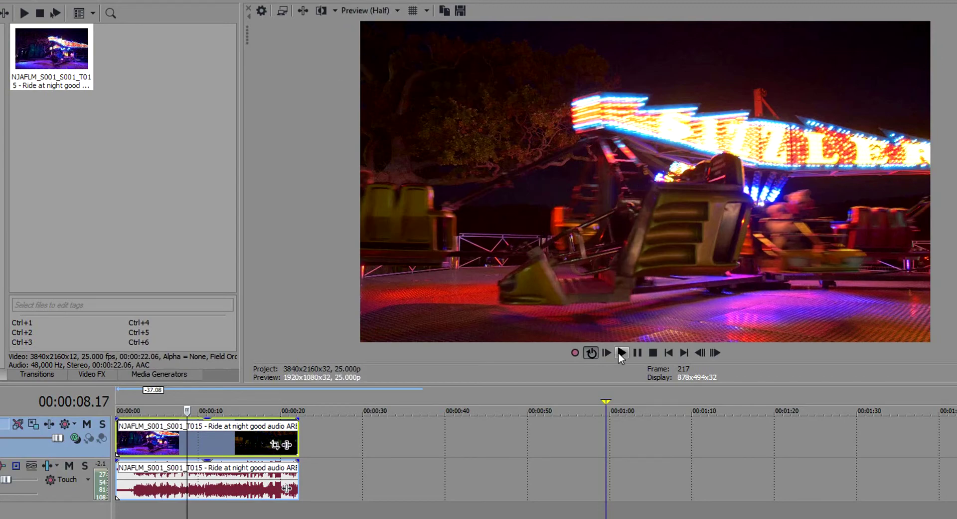
click(621, 352)
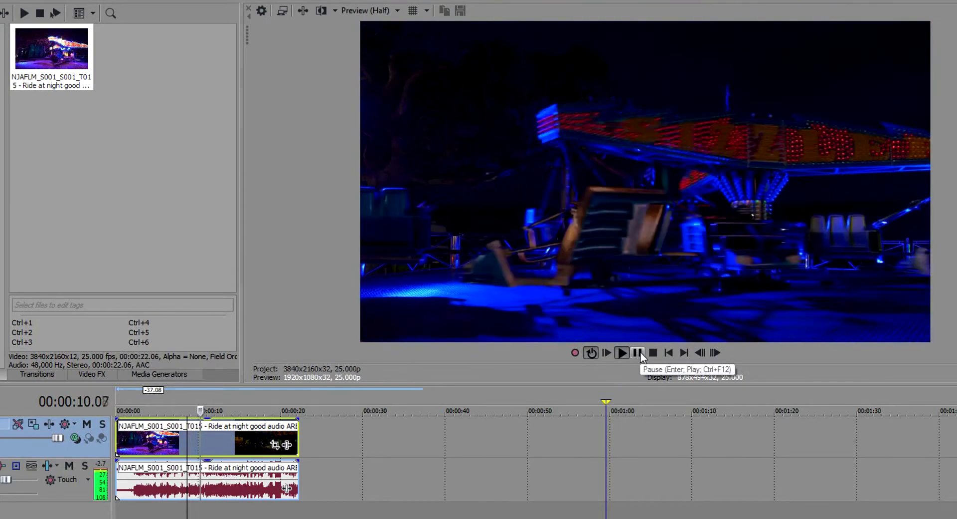
click(639, 352)
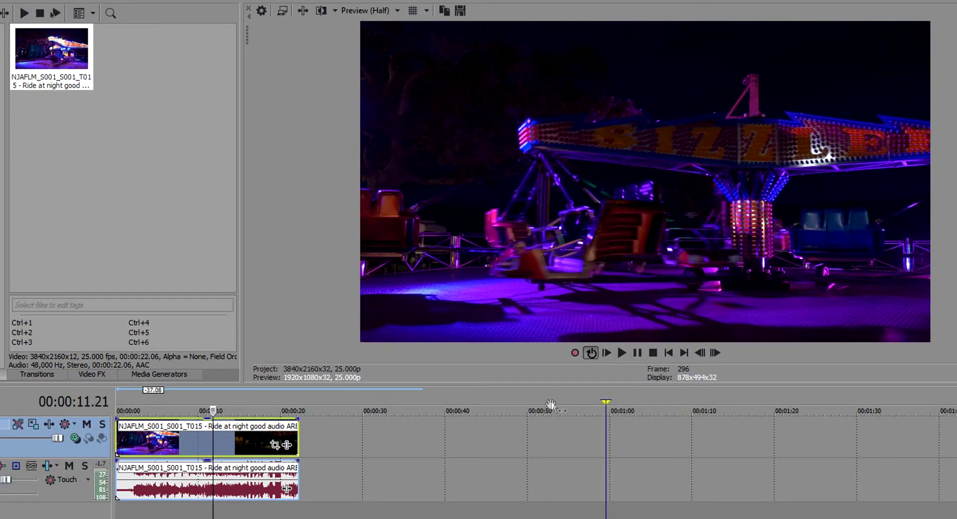
drag(553, 383, 547, 443)
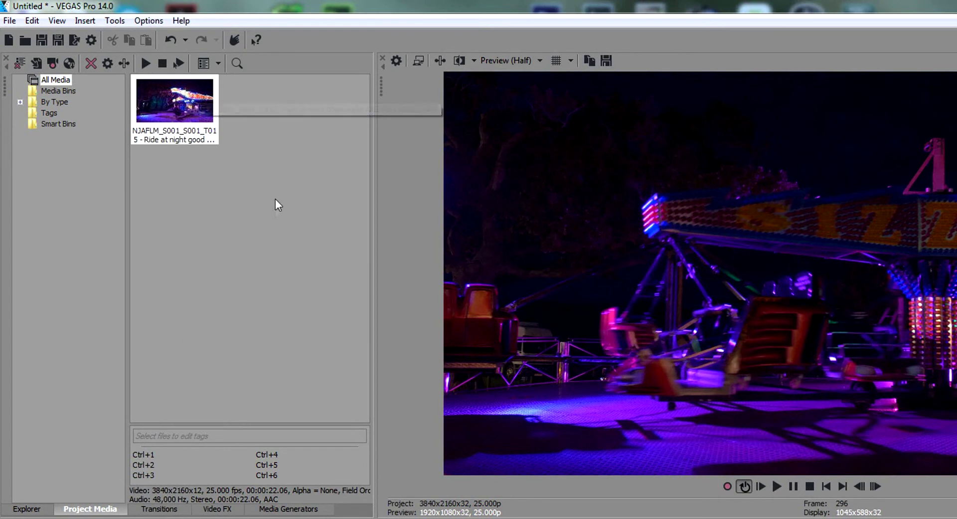
- Deselect the media clip and switch the docked panel from Explorer through Project Media to Transitions
click(258, 106)
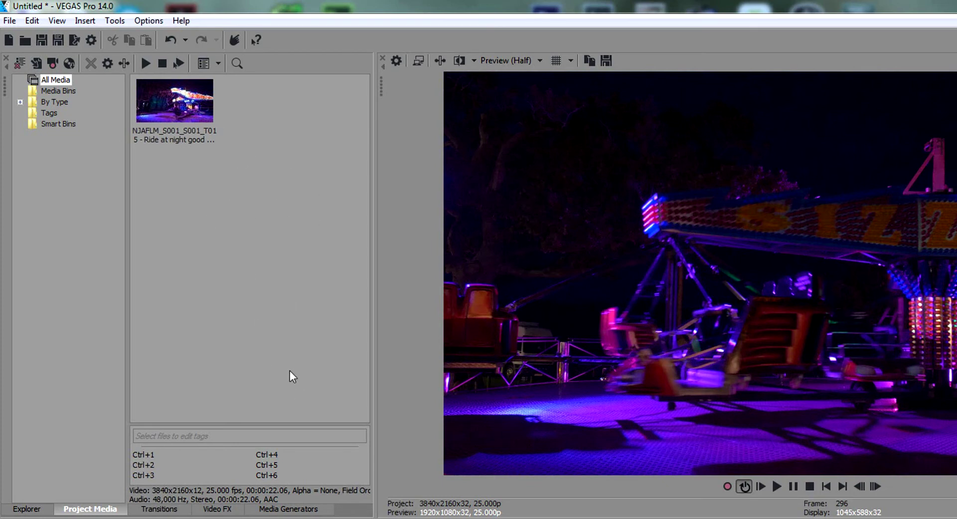
click(26, 508)
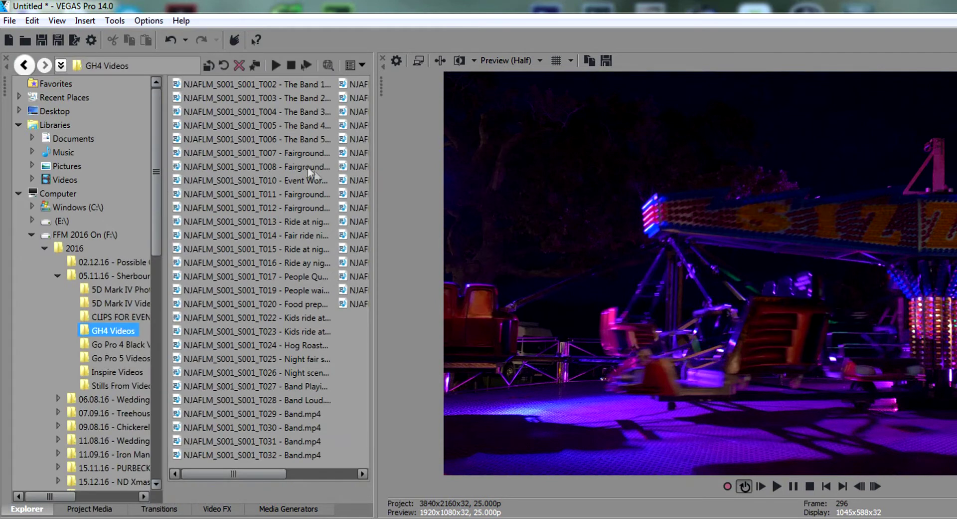
click(96, 509)
click(156, 510)
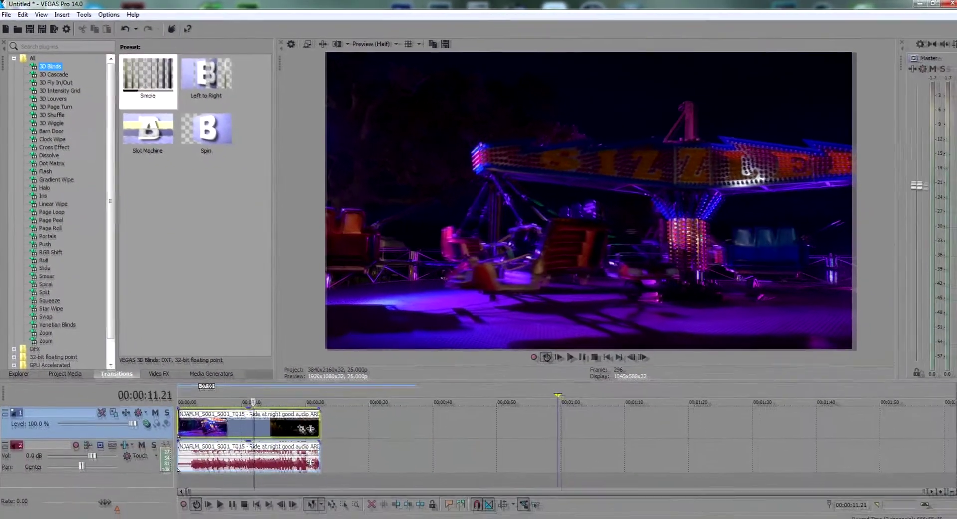
- Place clip T013 right after T015 and preview the join around 00:00:21
drag(399, 455, 324, 444)
click(313, 391)
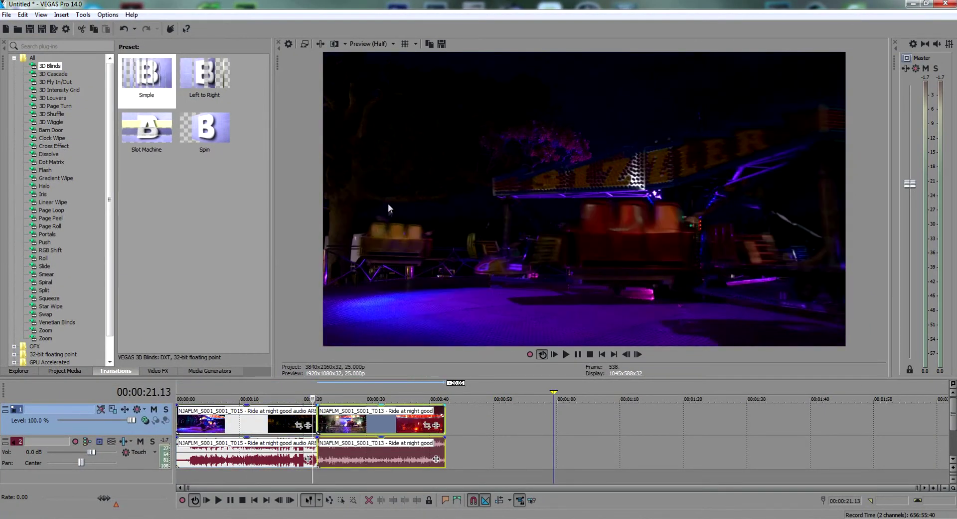
click(566, 354)
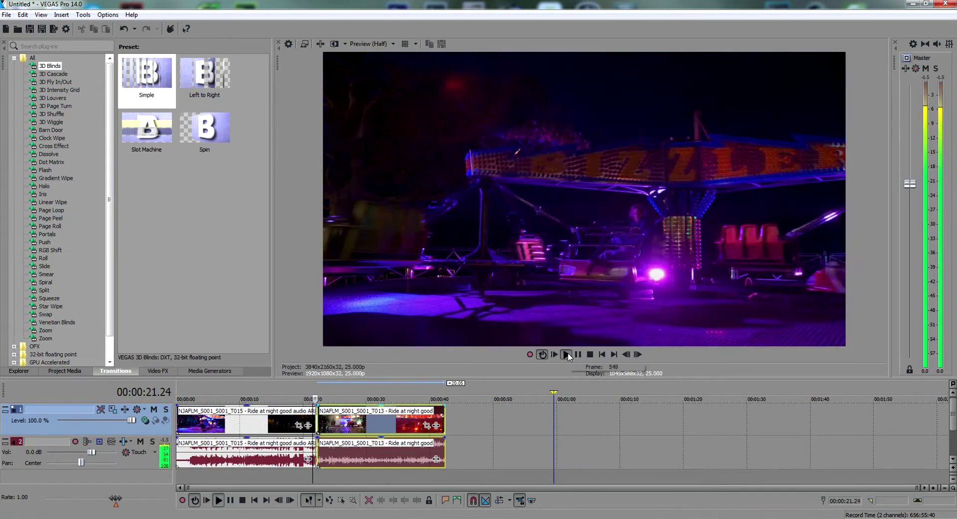
click(579, 354)
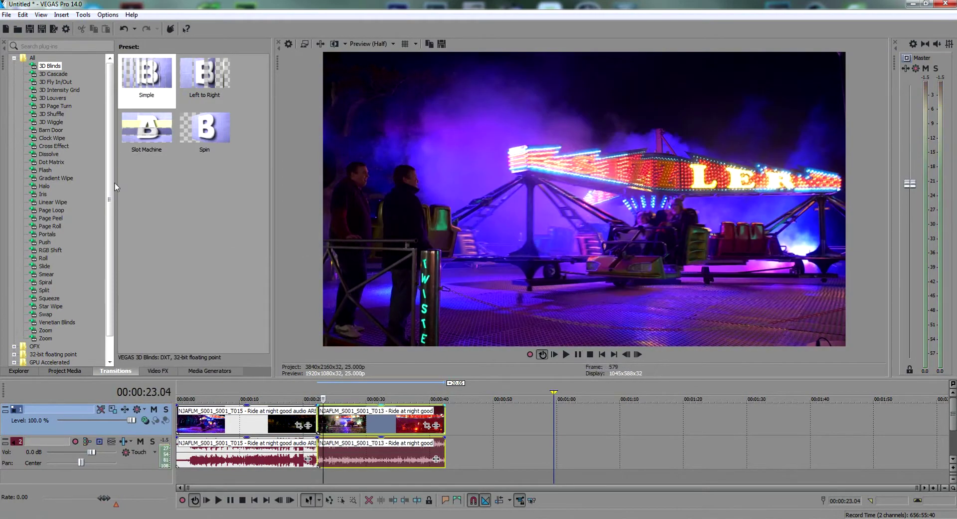
- Drop the Default Dissolve preset on the clip overlap and play back the dissolve
click(55, 146)
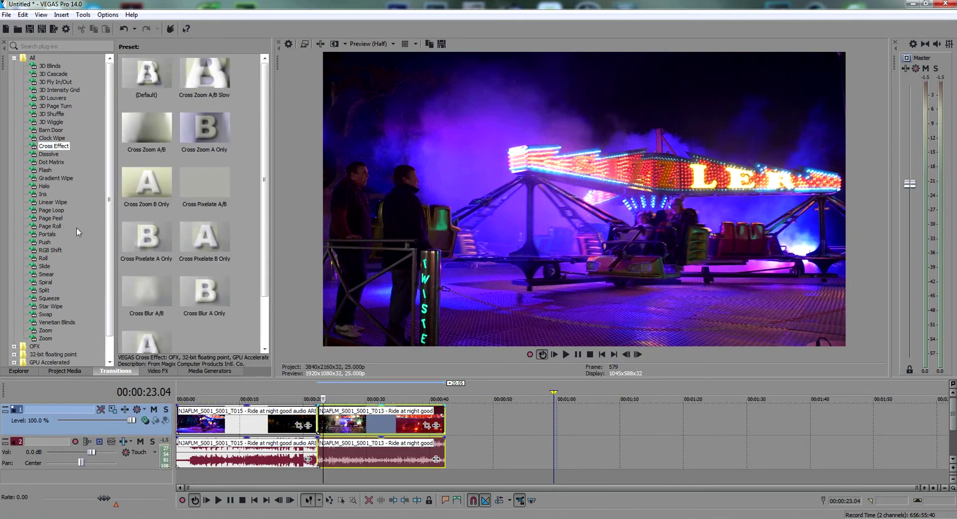
click(49, 153)
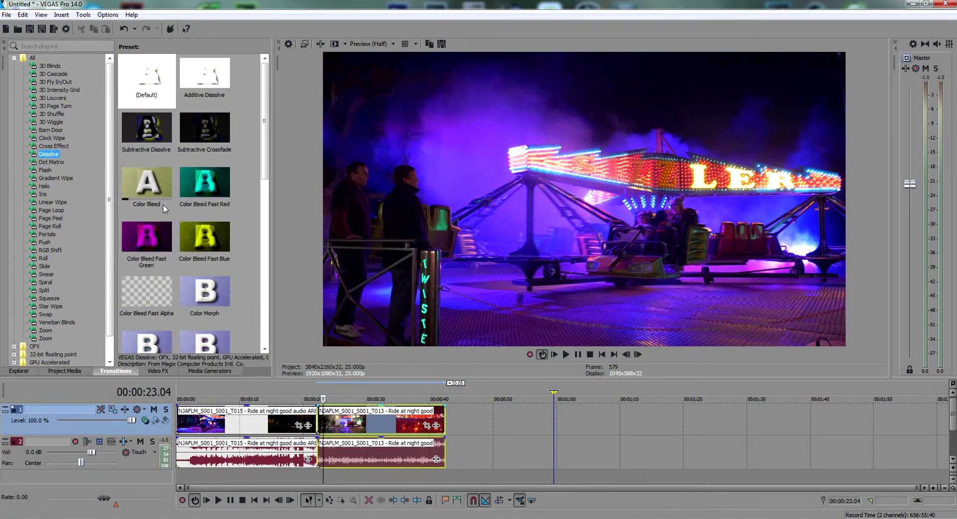
drag(147, 82, 319, 425)
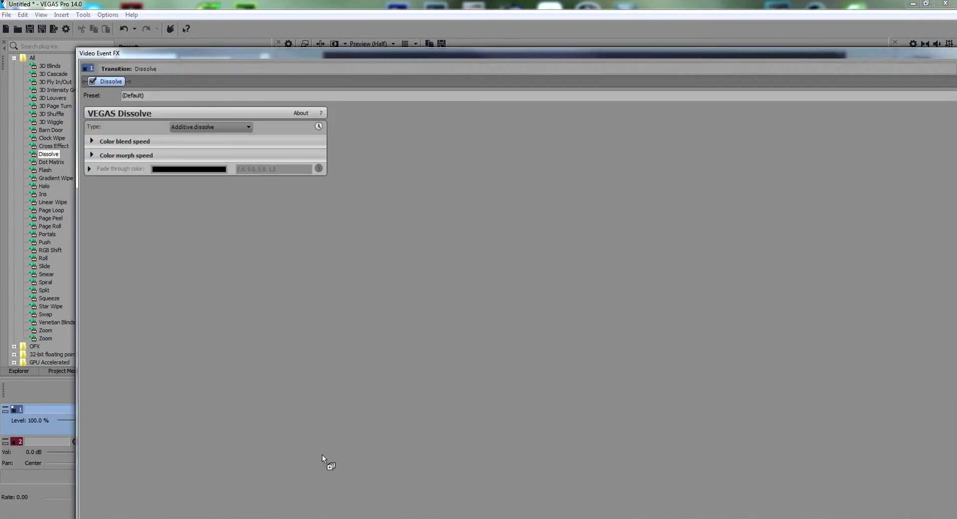
key(Escape)
click(302, 390)
click(567, 354)
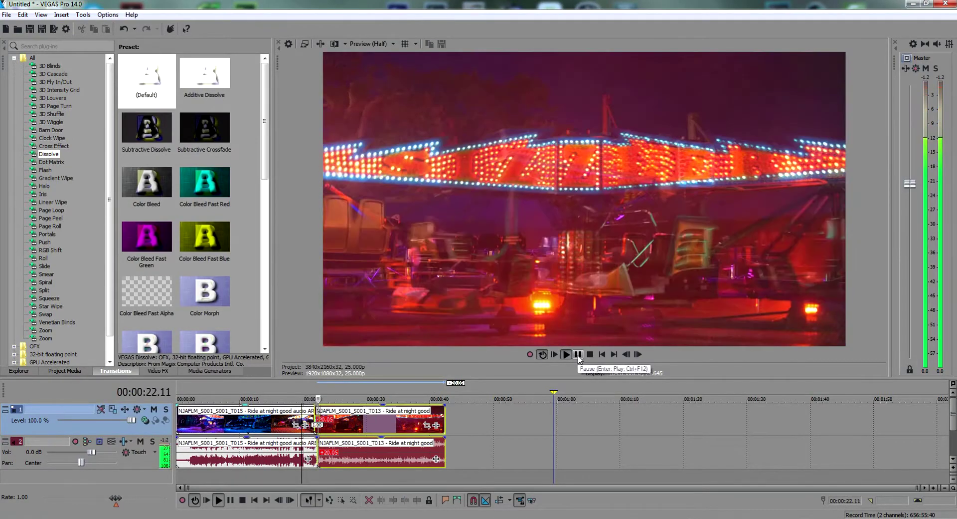
click(308, 393)
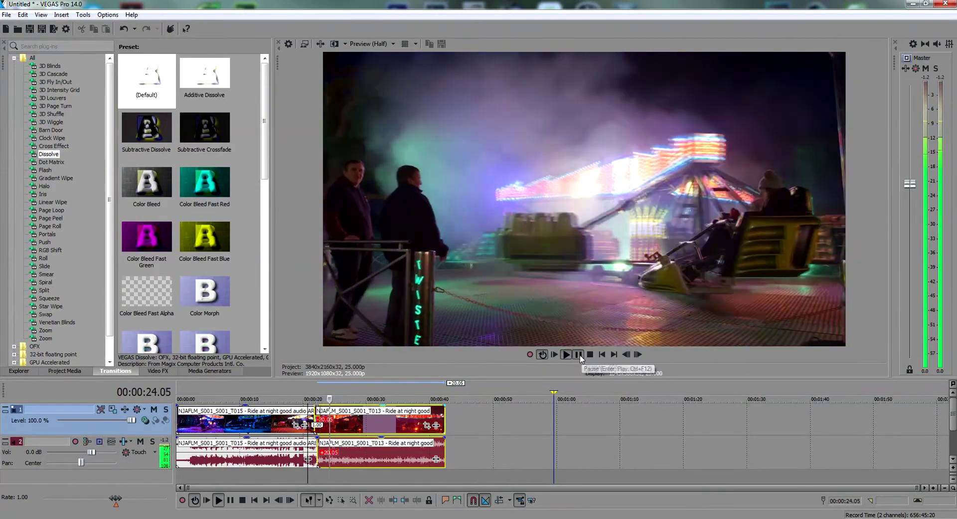
click(578, 354)
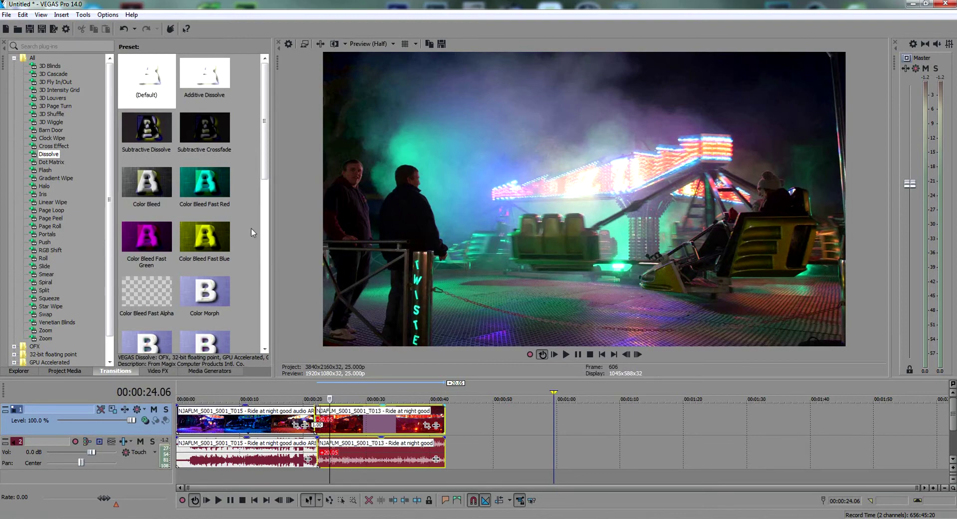
scroll(251, 228, down, 5)
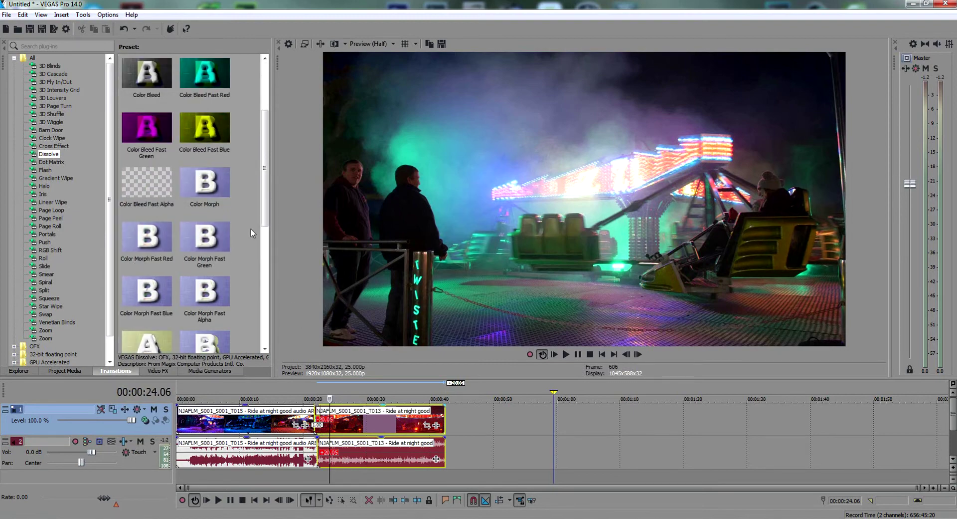
- Apply Fade Through Black to the first clip's start and the last clip's end, previewing the opening fade
click(210, 260)
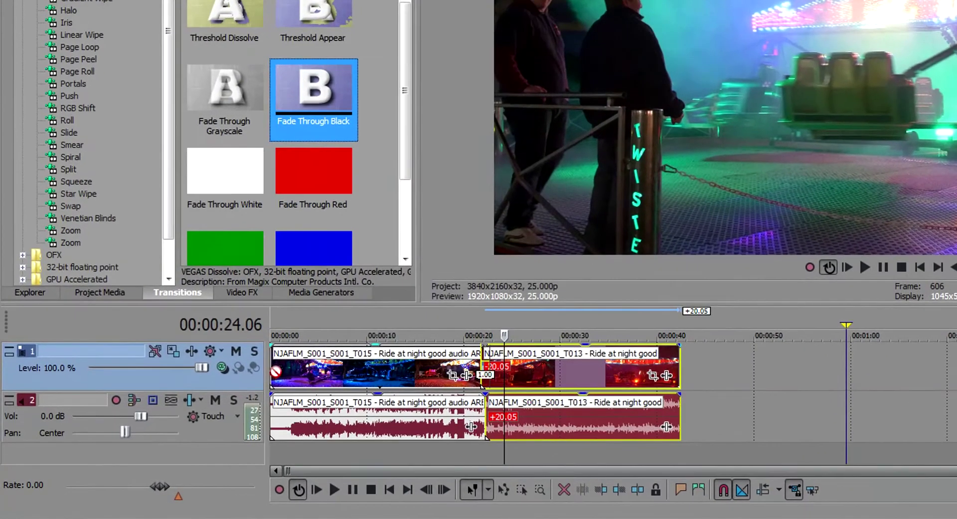
drag(275, 372, 270, 367)
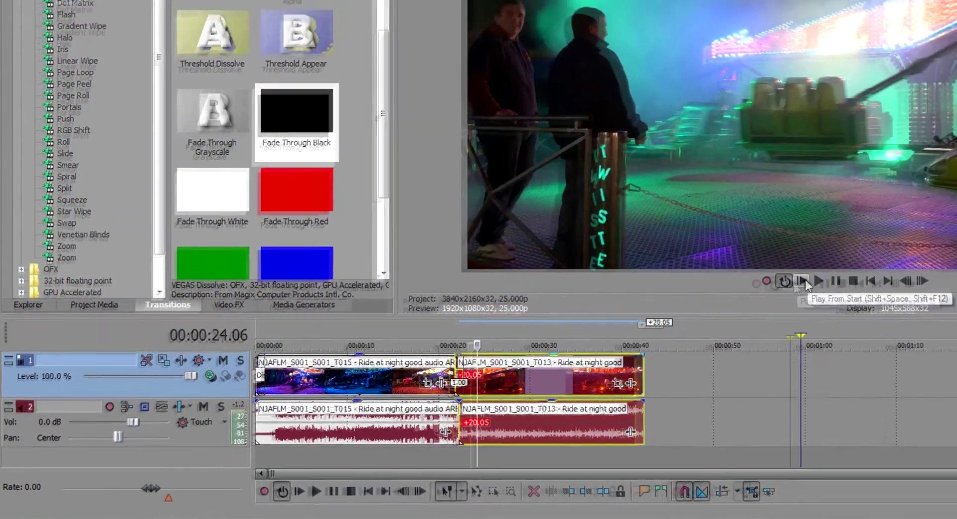
click(803, 280)
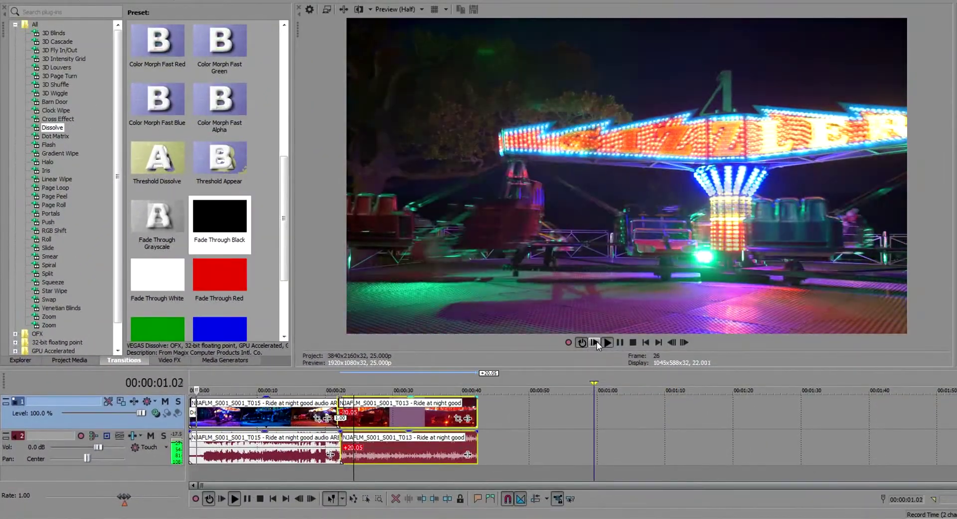
click(620, 342)
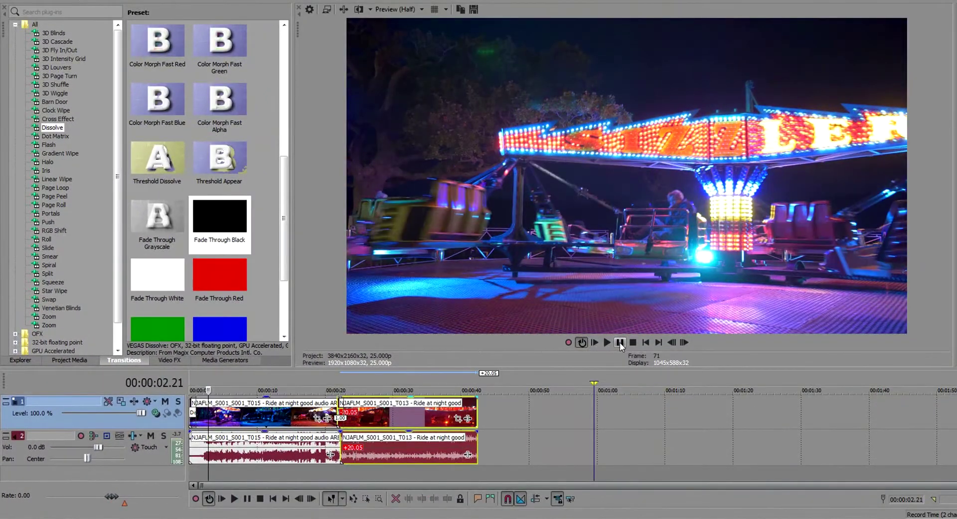
drag(207, 220, 476, 414)
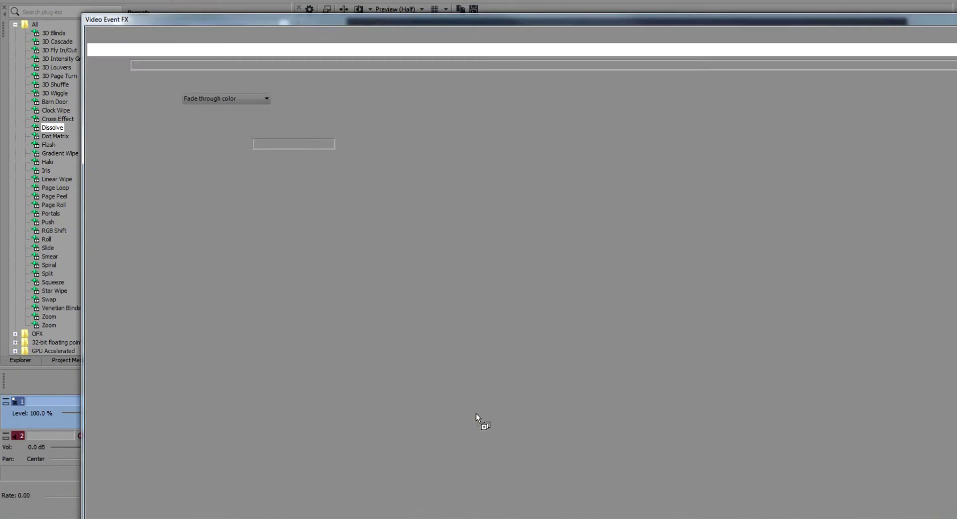
- Close Video Event FX and play from near 00:00:40 to watch the closing fade to black
key(Escape)
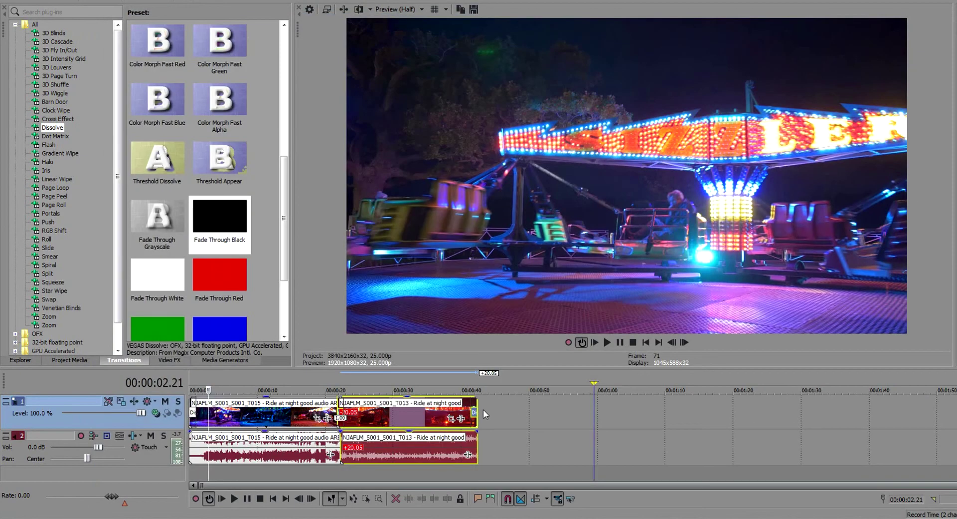
click(466, 386)
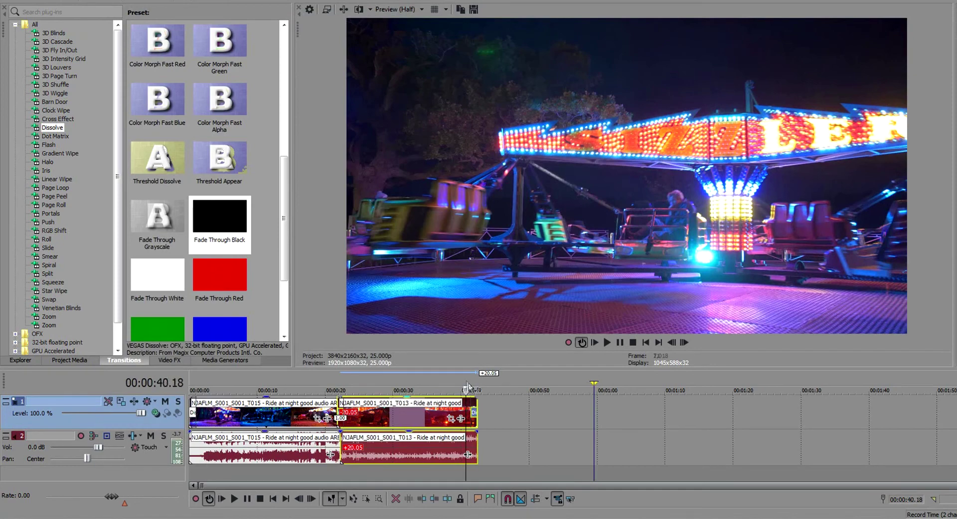
click(615, 344)
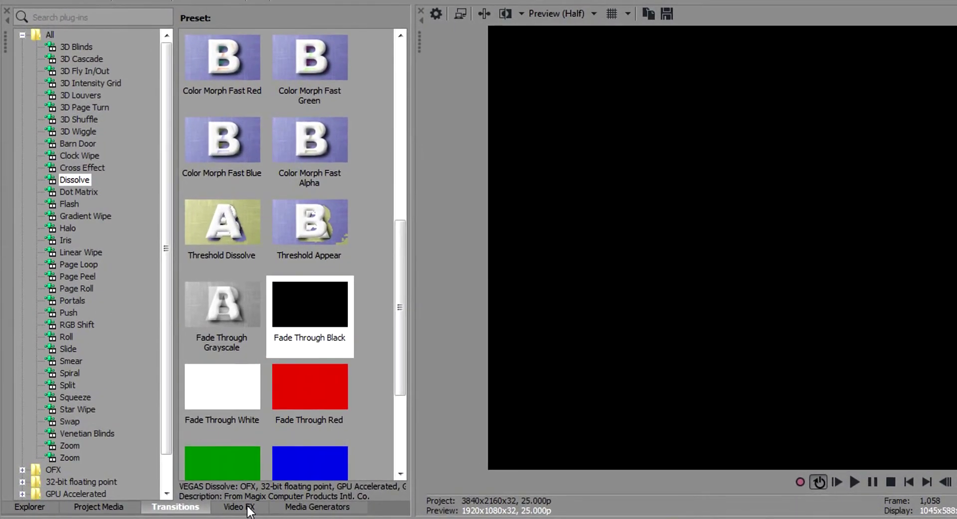
- Browse Video FX, checking NewBlue Titler Pro Express and Neat Video presets, then show Media Generators
click(248, 509)
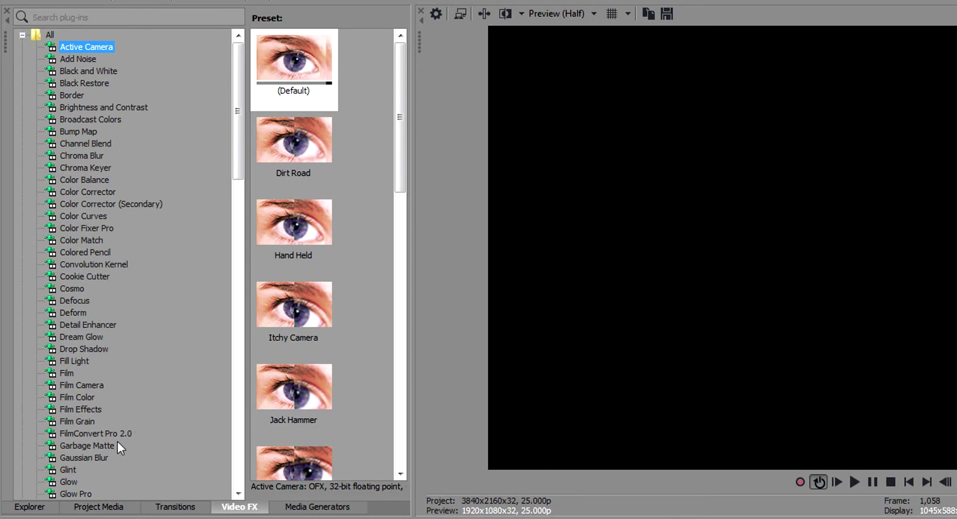
scroll(117, 436, down, 1)
scroll(120, 430, down, 12)
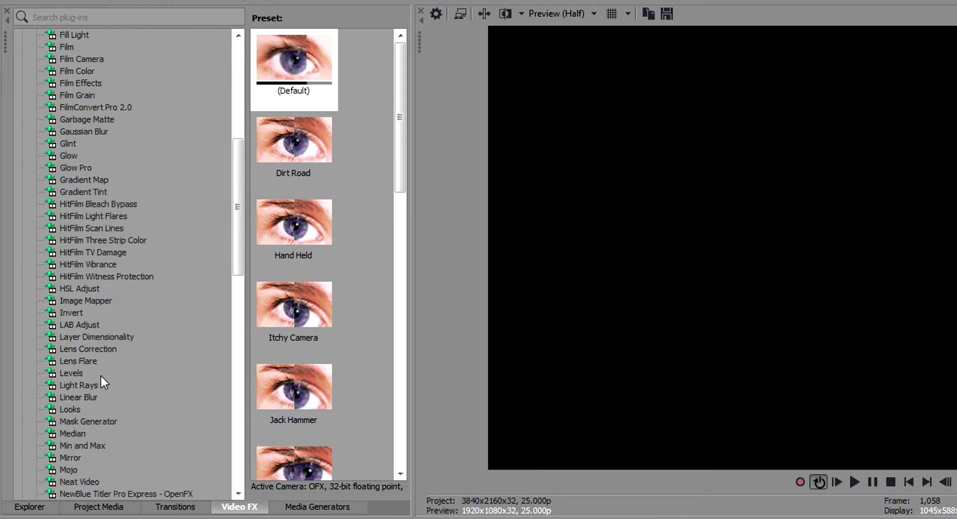
scroll(100, 373, down, 4)
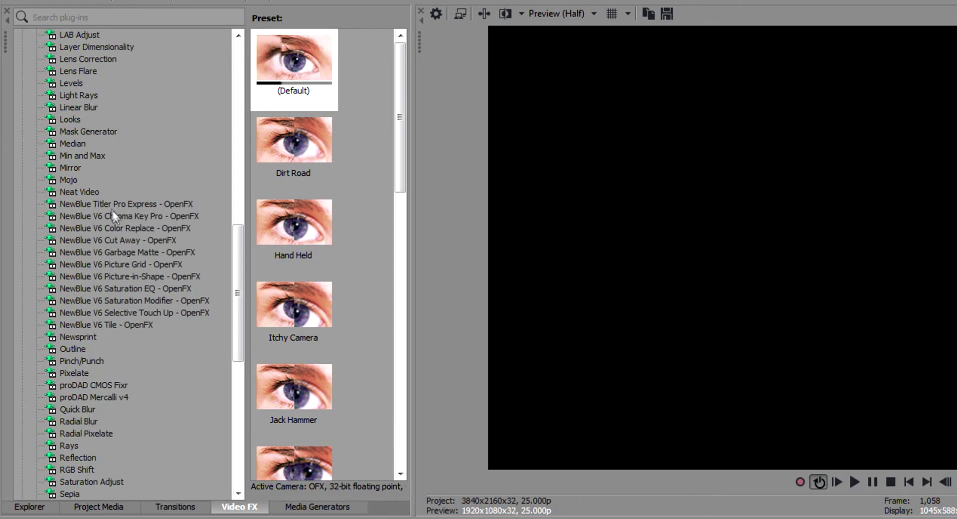
click(74, 205)
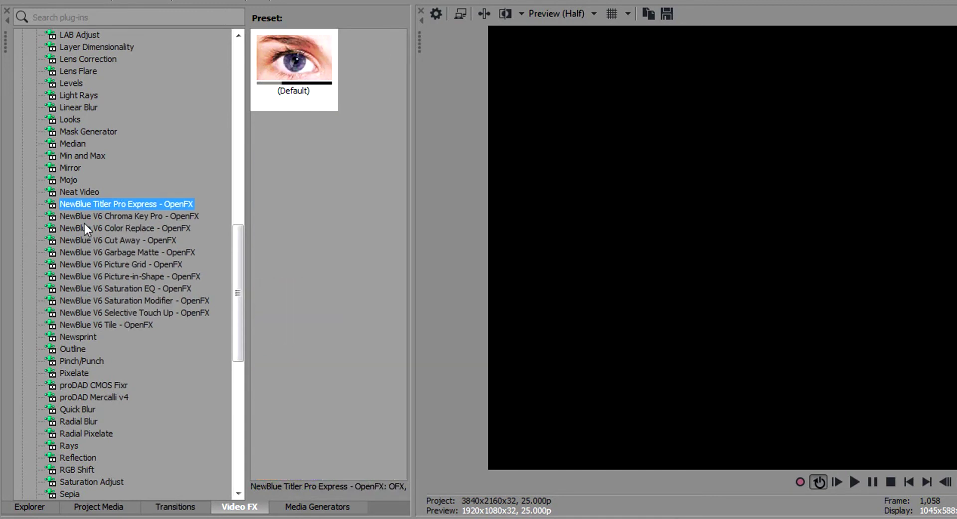
click(79, 193)
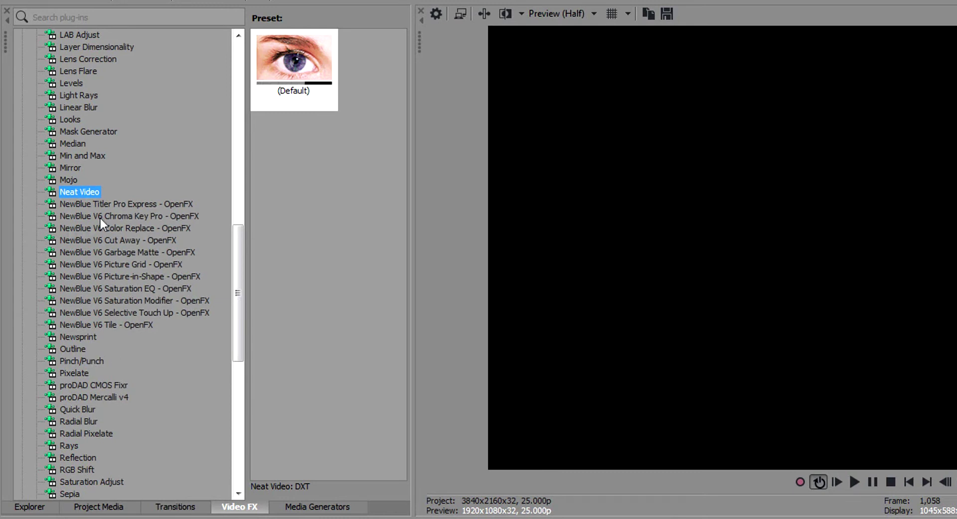
click(330, 508)
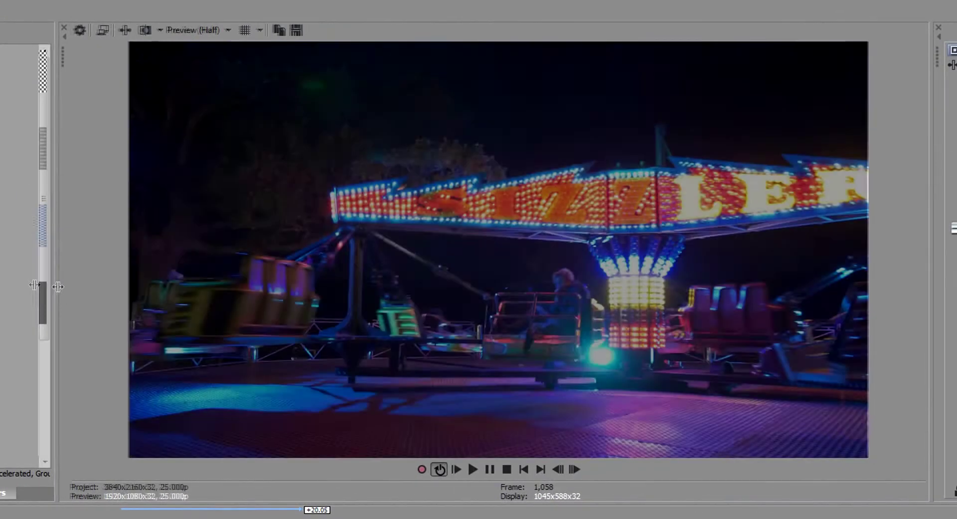
drag(55, 289, 4, 280)
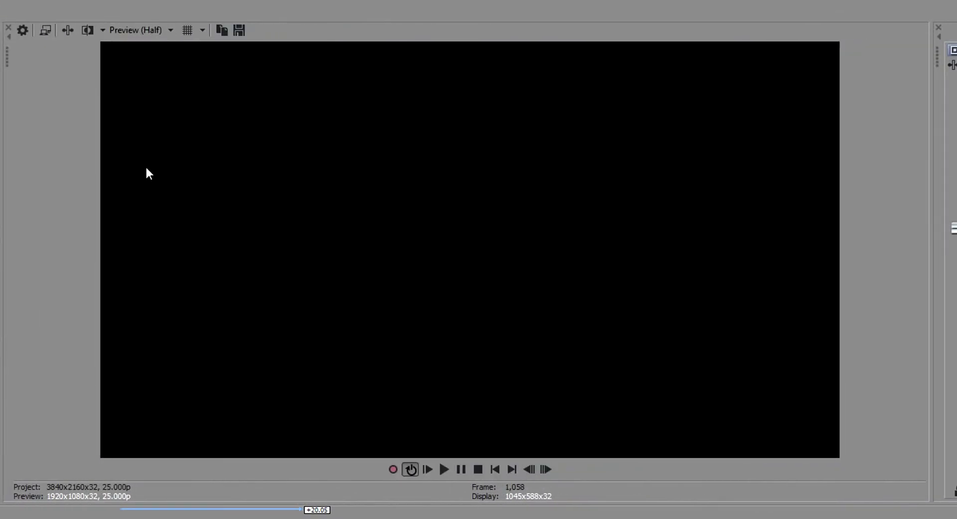
click(131, 31)
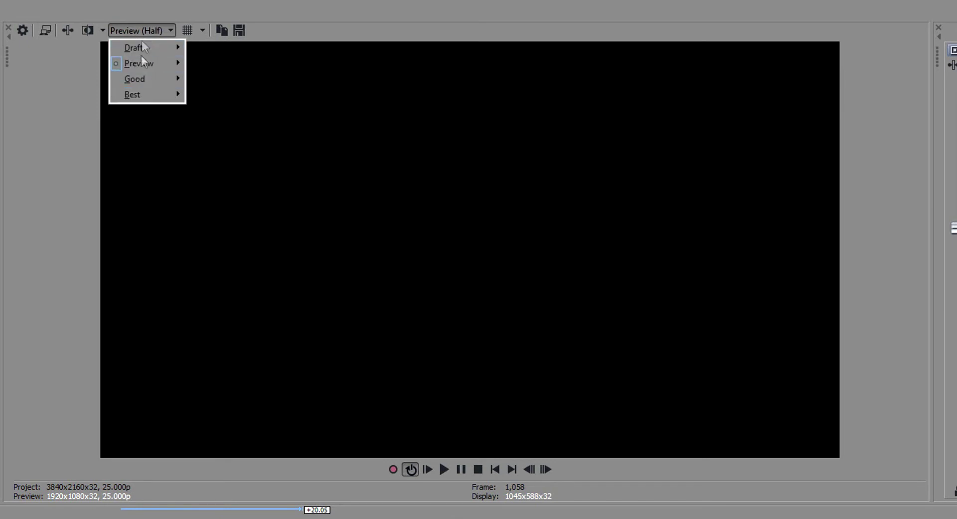
mouse_move(145, 76)
click(51, 62)
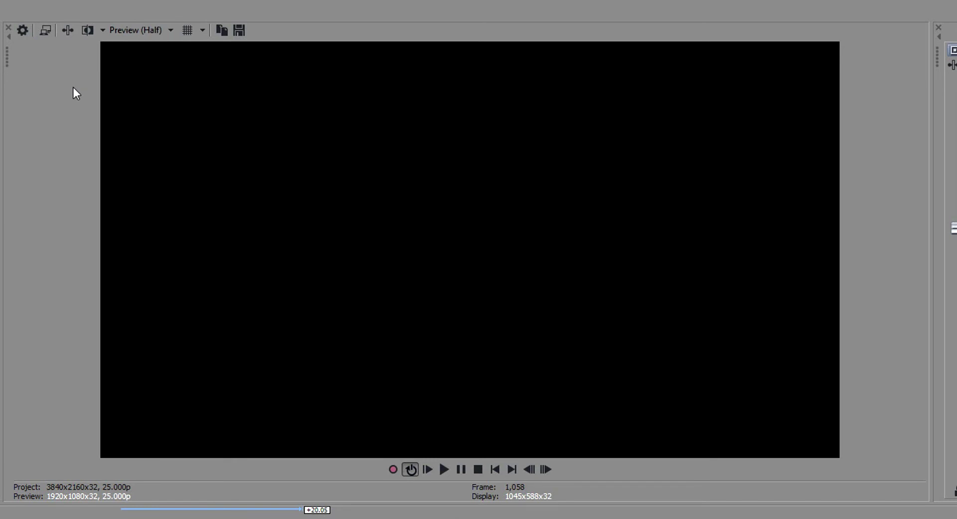
click(187, 30)
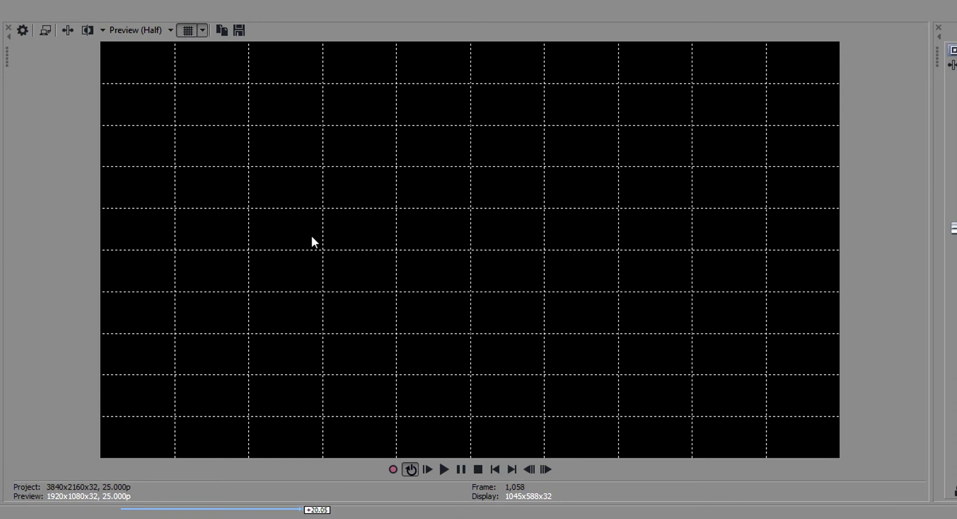
click(202, 30)
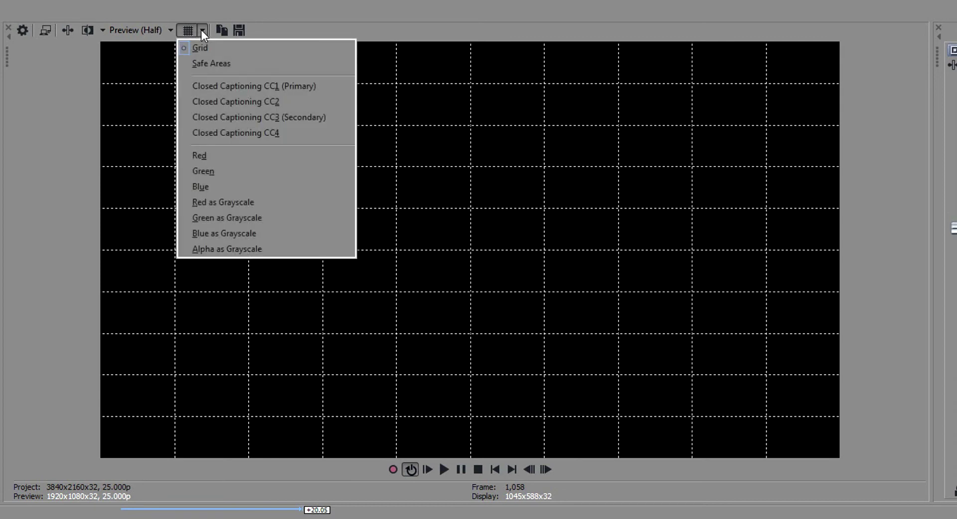
click(208, 61)
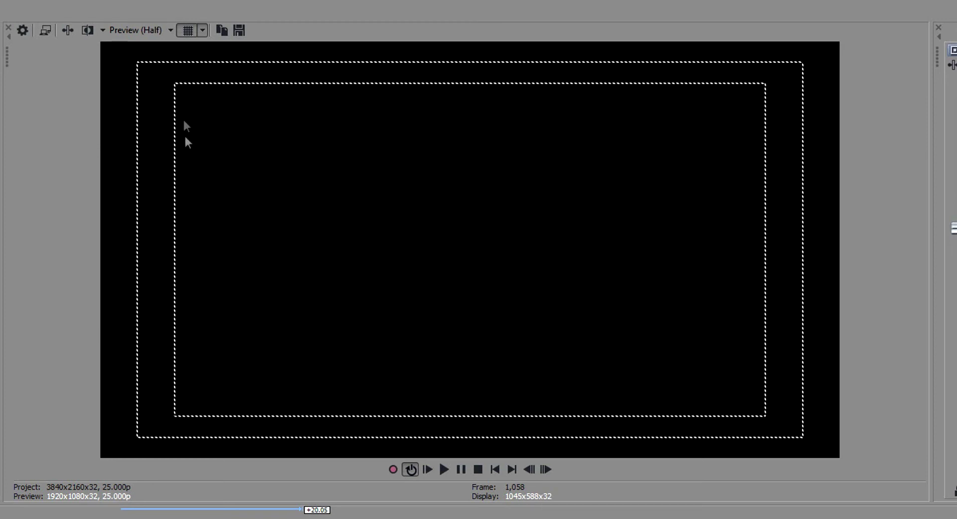
click(203, 30)
click(214, 63)
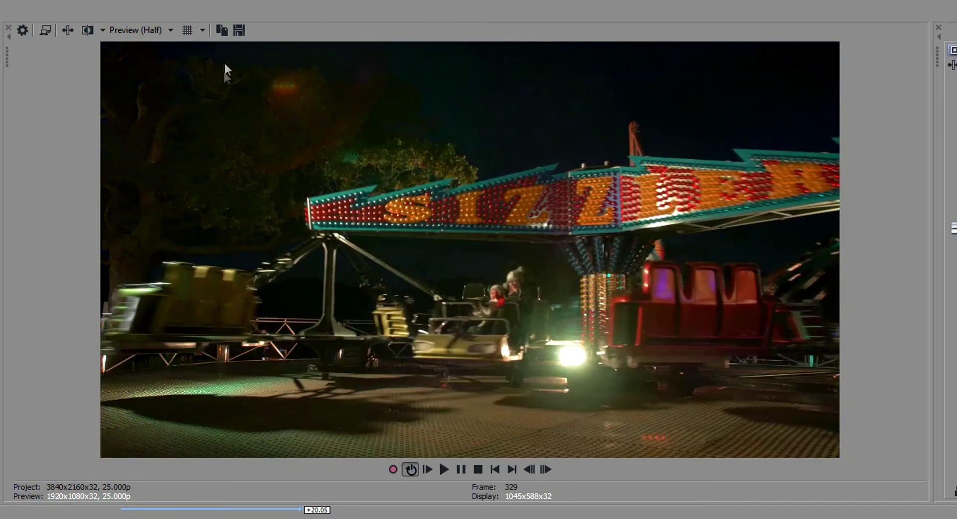
click(240, 31)
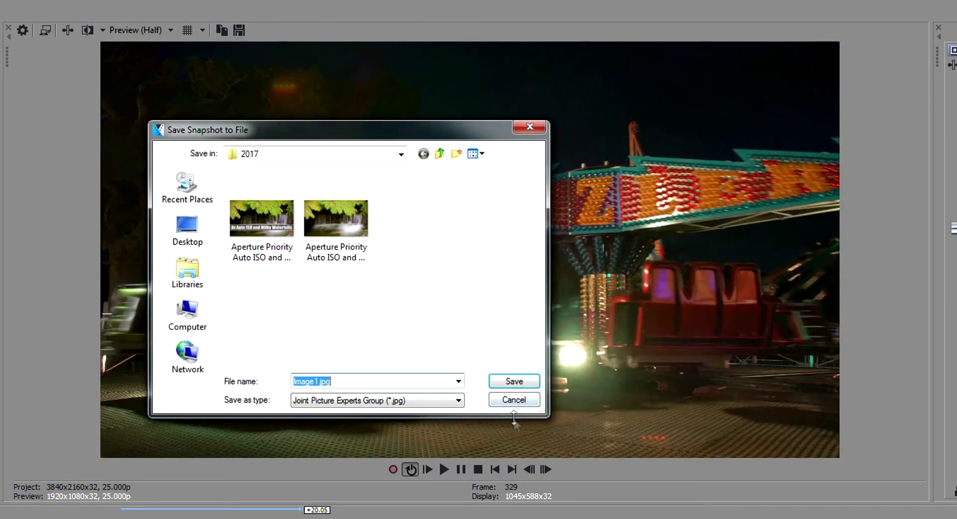
click(513, 402)
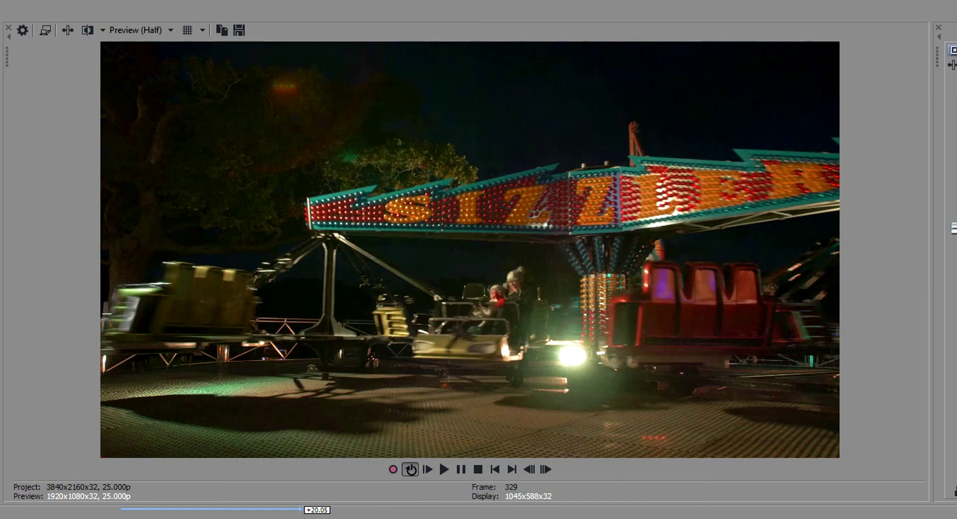
- Step the preview forward 17 frames to frame 346, then narrow it to reveal the Master Bus meters
click(546, 469)
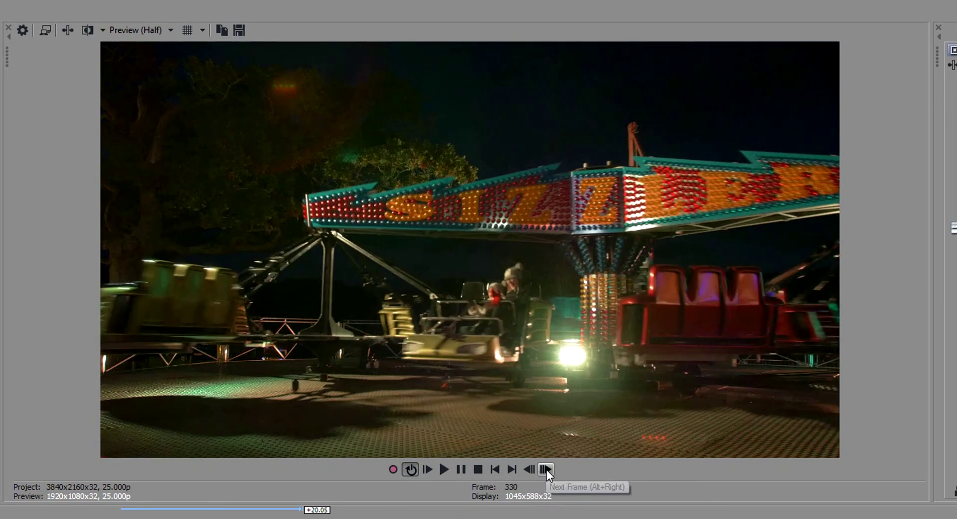
click(547, 469)
click(546, 469)
click(547, 469)
click(547, 468)
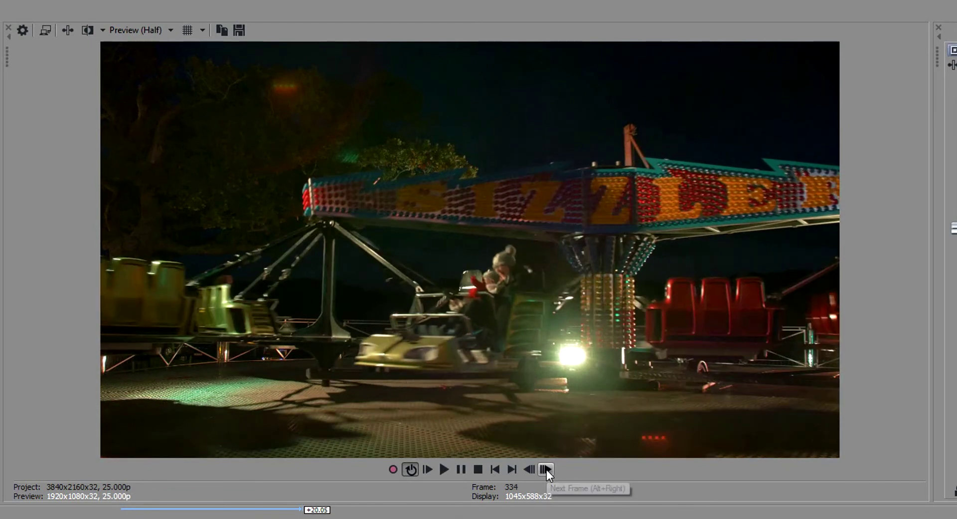
click(546, 468)
click(546, 468)
click(547, 469)
click(546, 469)
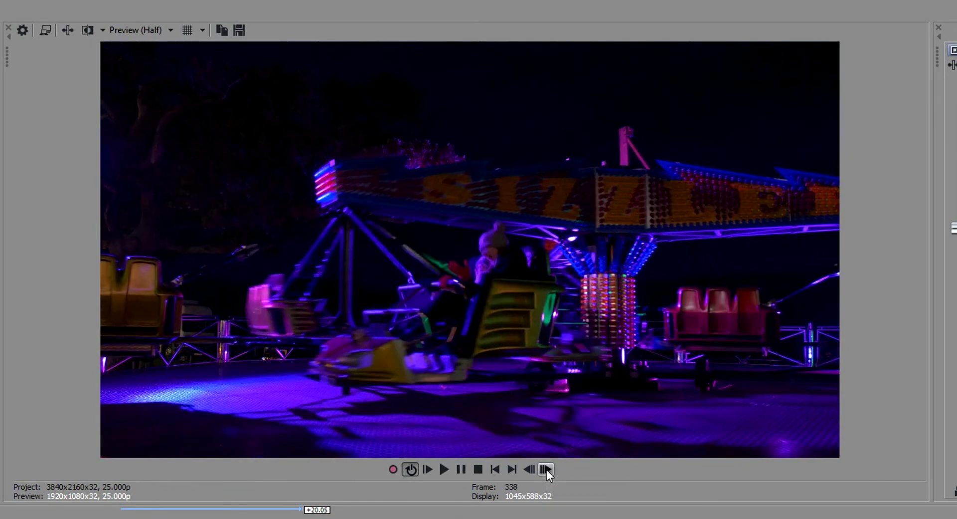
click(546, 469)
click(547, 469)
click(546, 469)
click(547, 469)
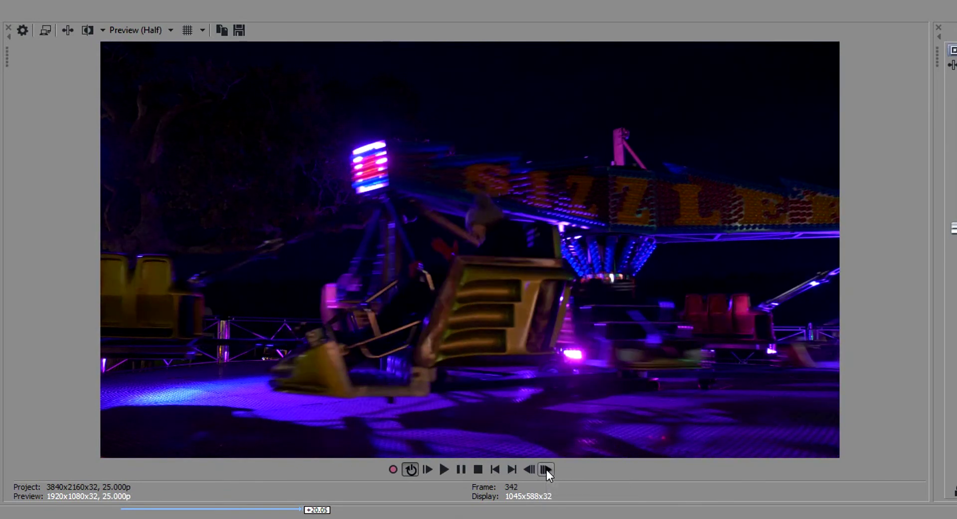
click(546, 469)
click(546, 469)
click(547, 469)
click(546, 468)
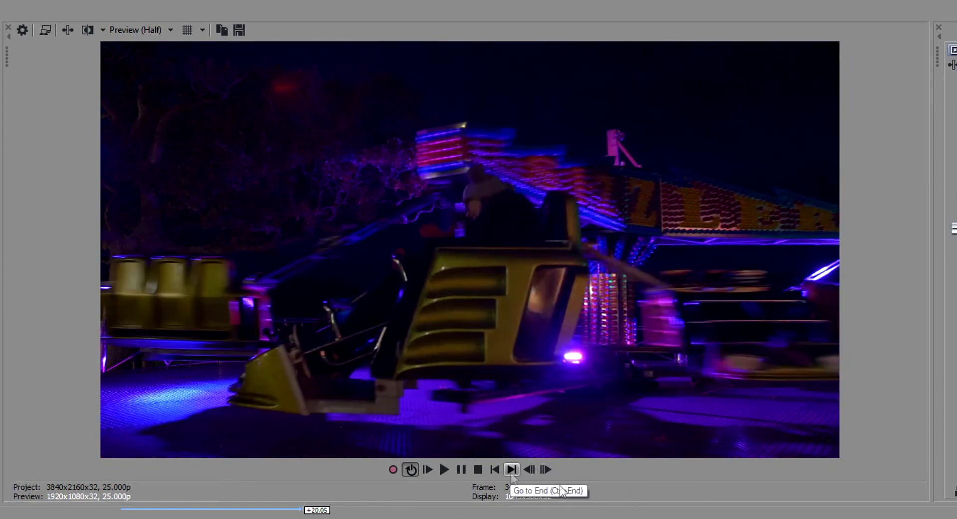
drag(929, 193, 806, 200)
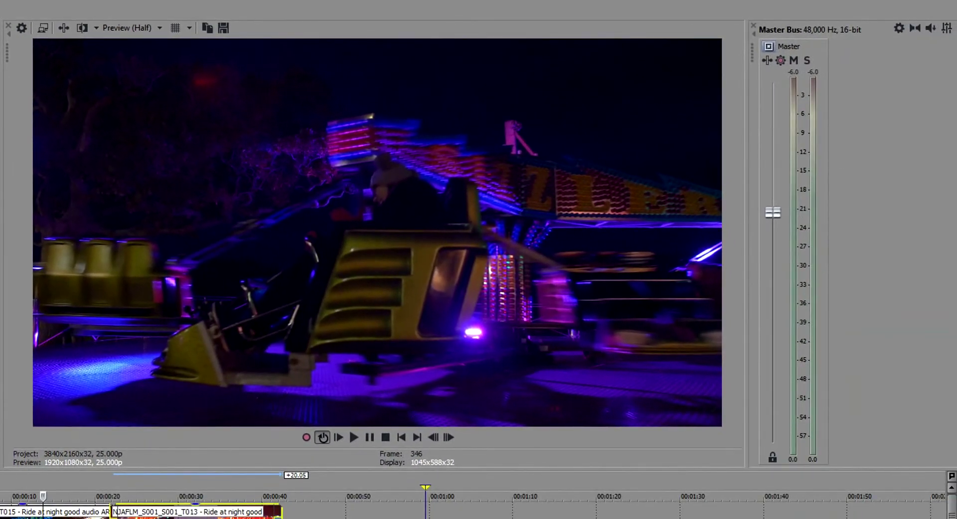
- Play from near the project start while watching the meters, stopping at frame 312 (00:00:12.12)
click(338, 439)
click(353, 438)
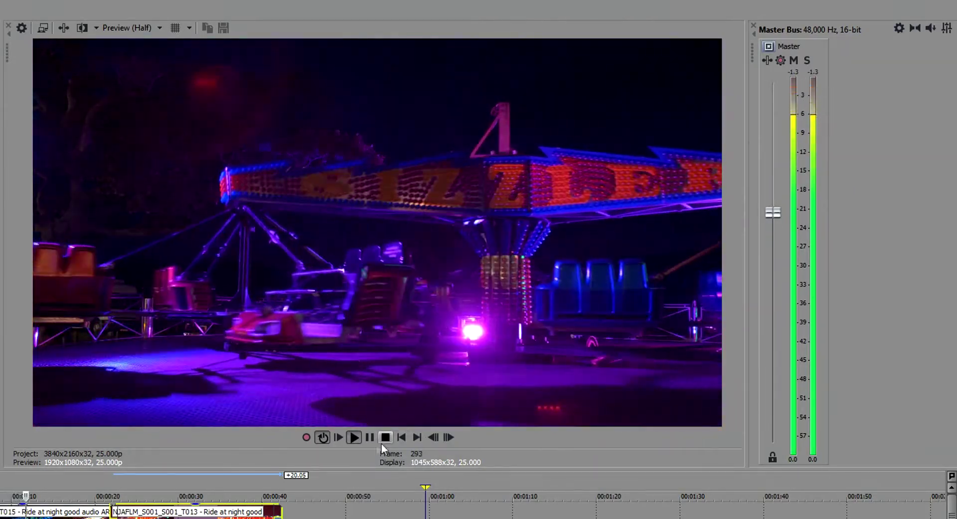
click(370, 436)
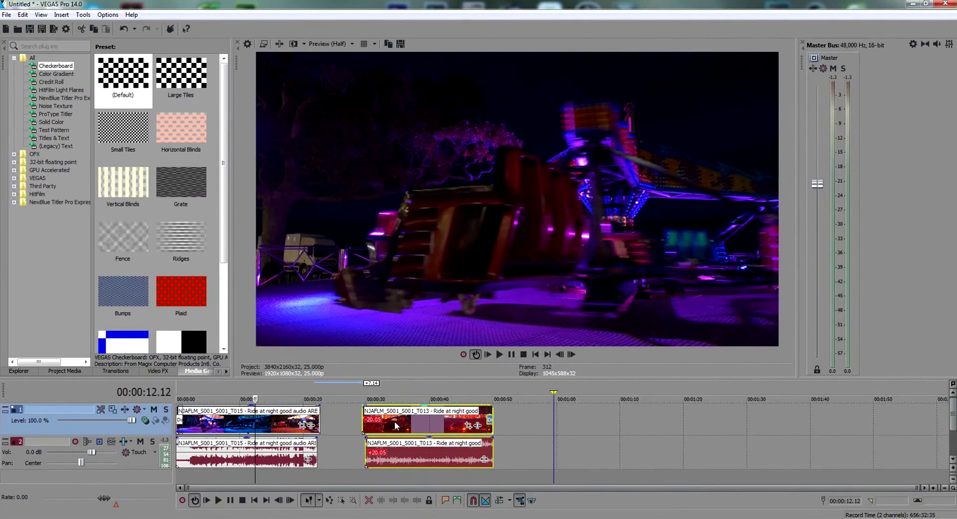
- Delete the T013 video and audio events and lower track 2's volume to about -7.8 dB
key(Delete)
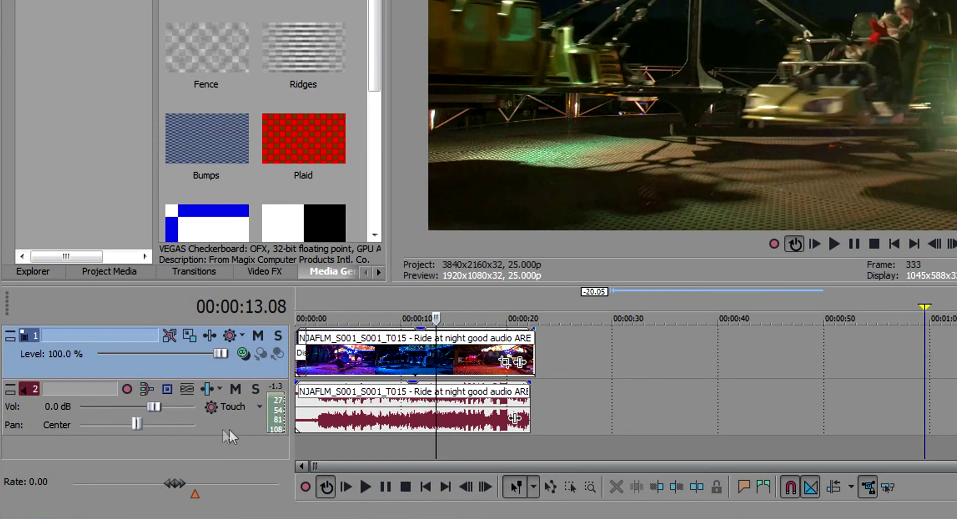
click(237, 427)
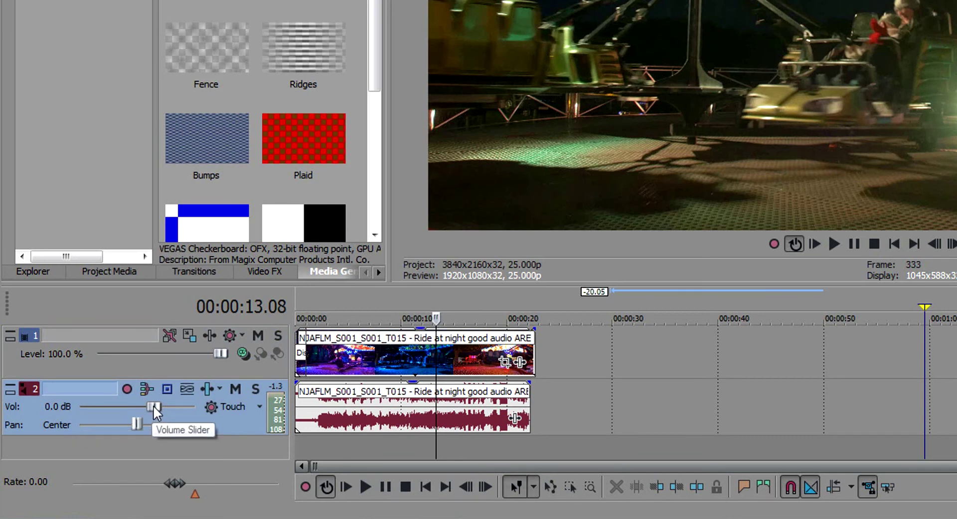
drag(154, 405, 118, 402)
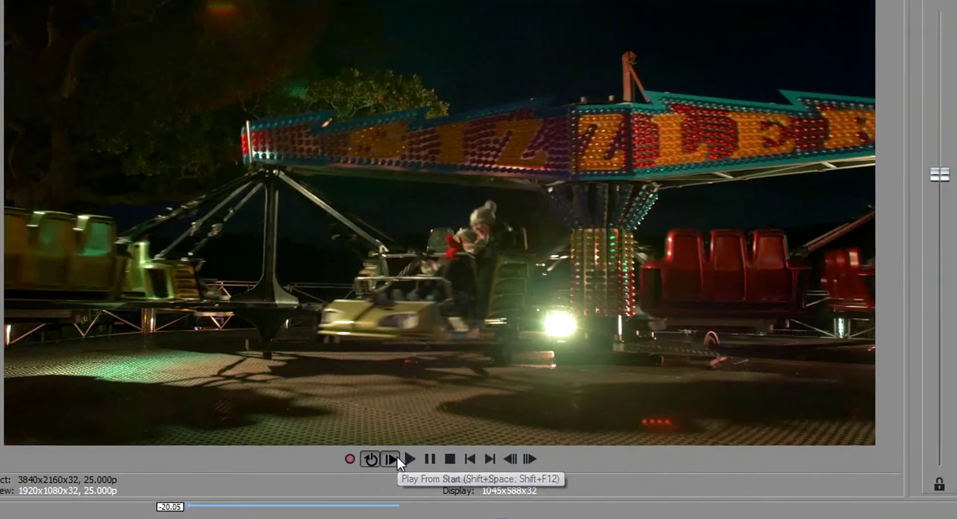
- Play the remaining T015 clip from the start and stop at frame 423 (00:00:16.23)
click(815, 244)
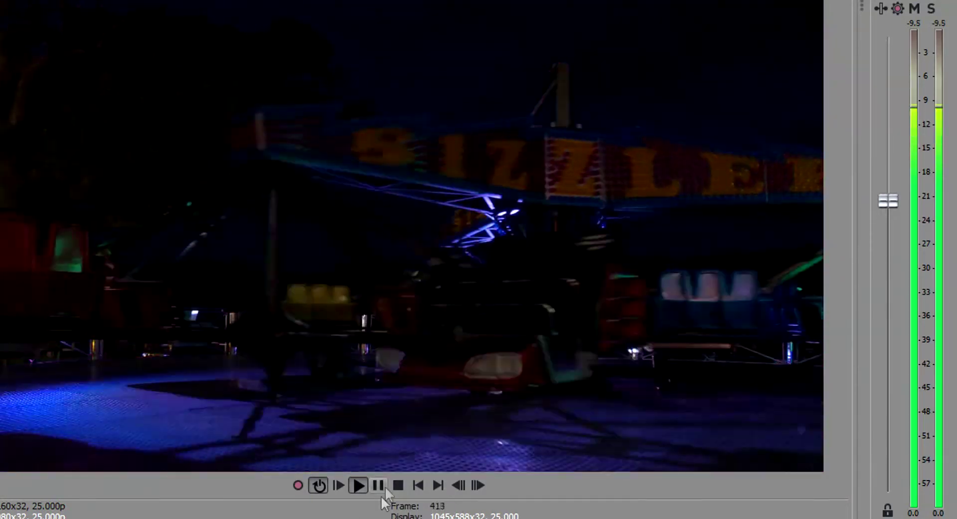
click(383, 482)
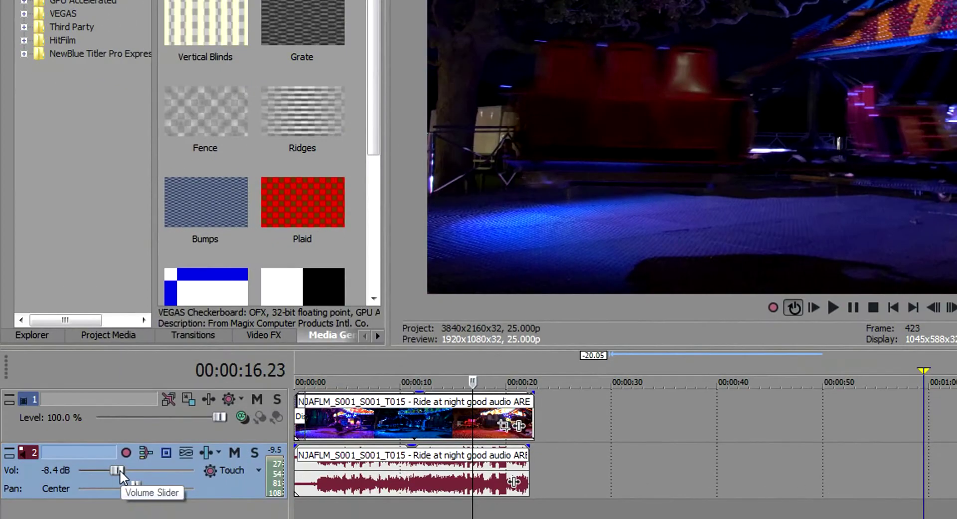
- Reset track volume to 0.0 dB, pull the T015 audio gain down, and make the track taller
double_click(119, 470)
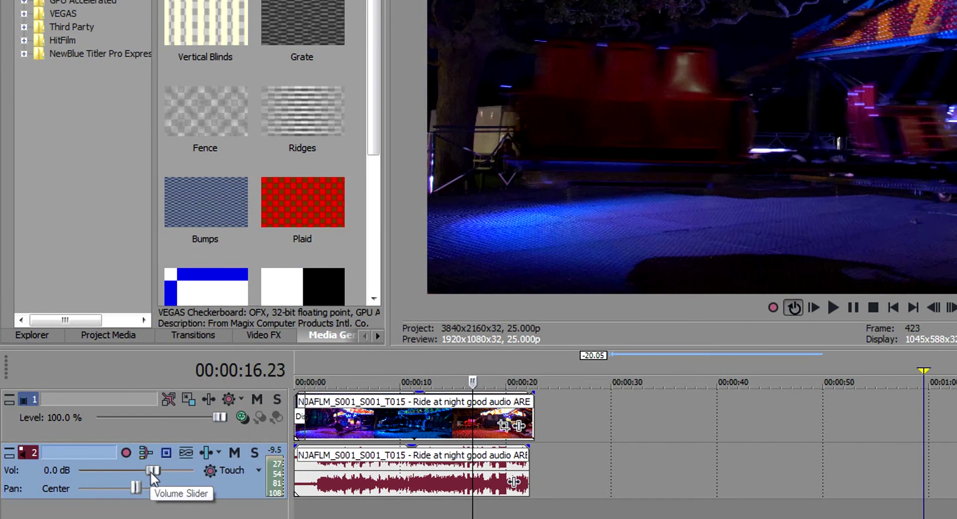
click(437, 482)
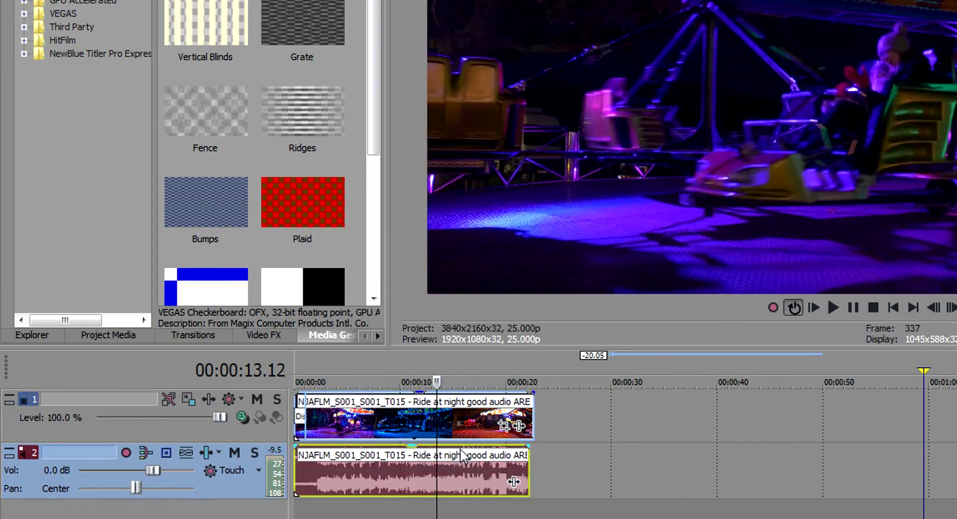
mouse_move(464, 450)
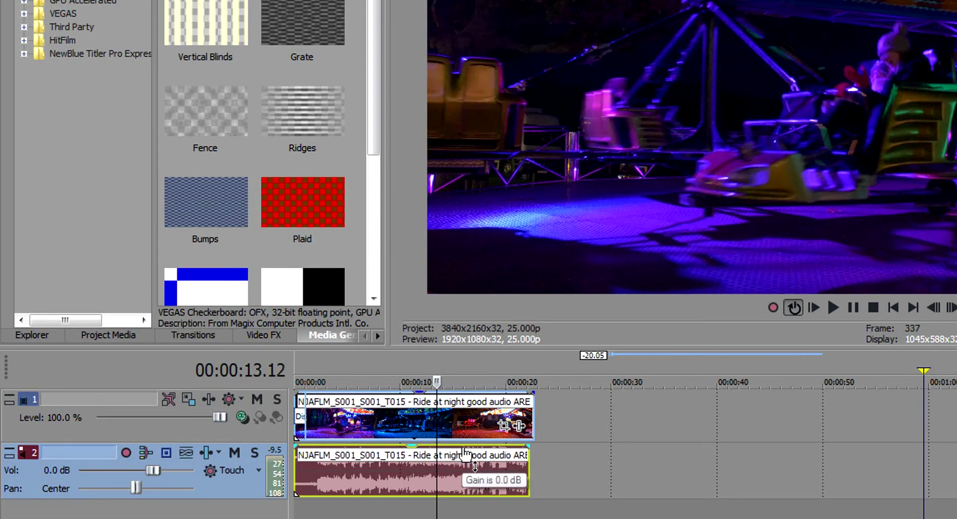
drag(464, 451, 459, 473)
drag(207, 498, 210, 517)
- Fine-tune the T015 audio gain line, raising it to -1.4 dB then lowering it again
scroll(599, 435, up, 5)
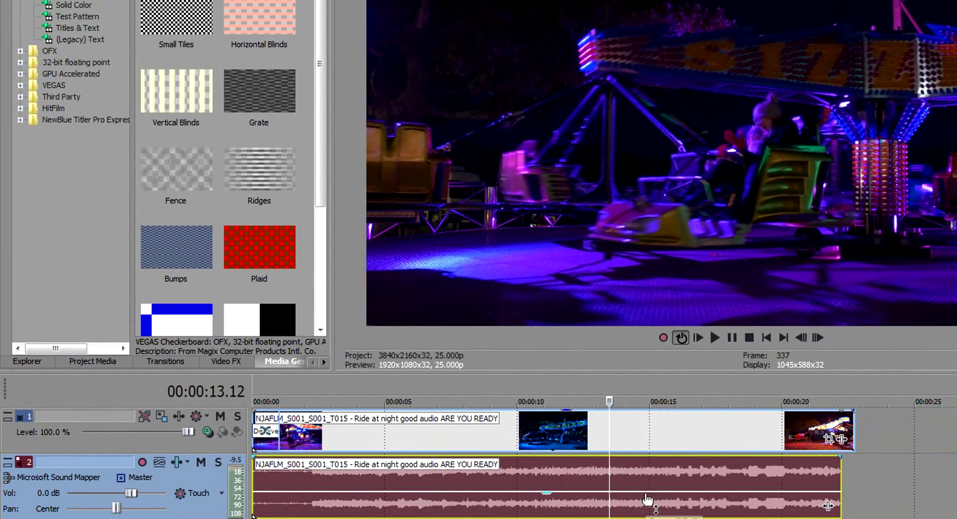
drag(677, 499, 653, 457)
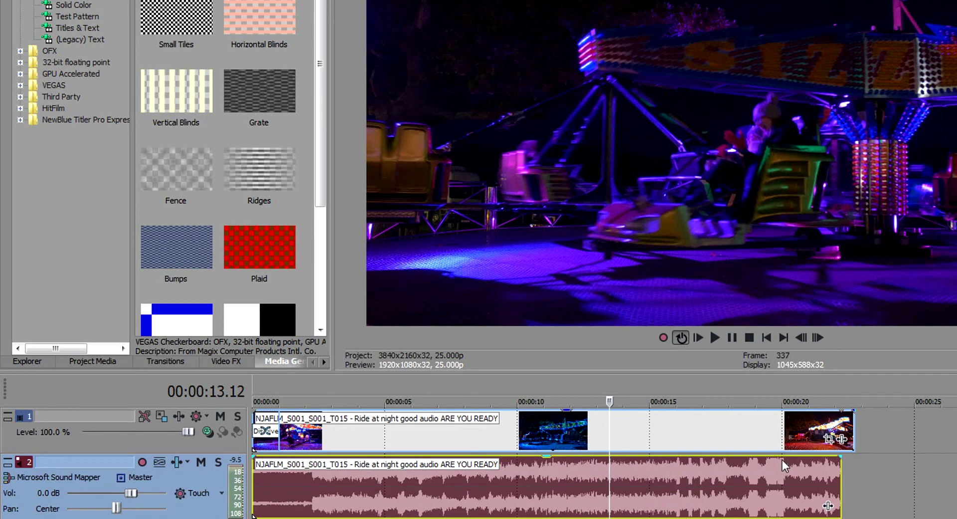
drag(756, 463, 769, 465)
drag(774, 461, 763, 477)
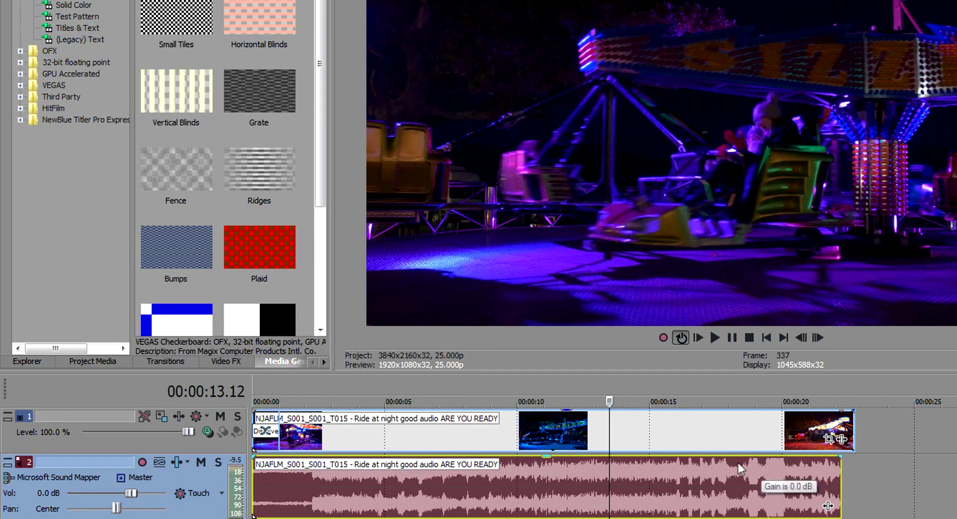
drag(720, 464, 720, 499)
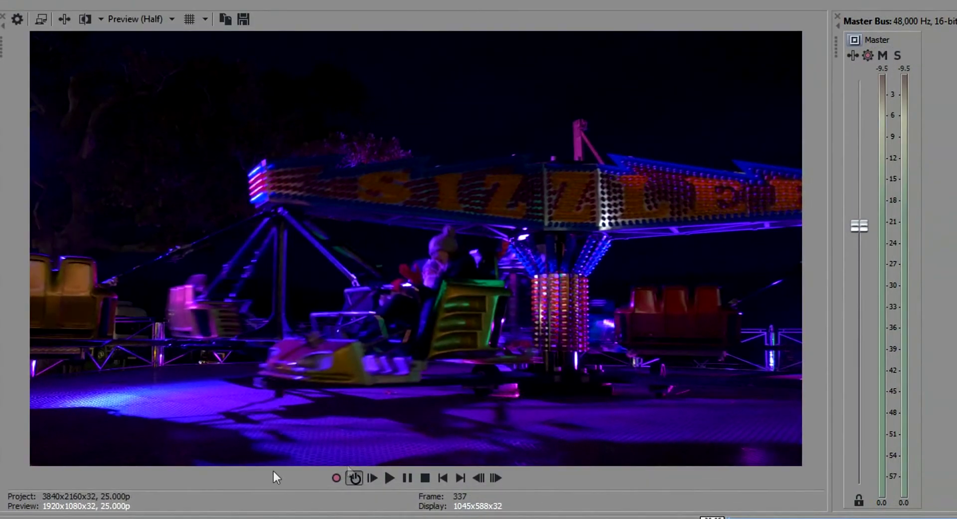
- Play the project in the preview and pause it partway through the night ride clip
click(390, 478)
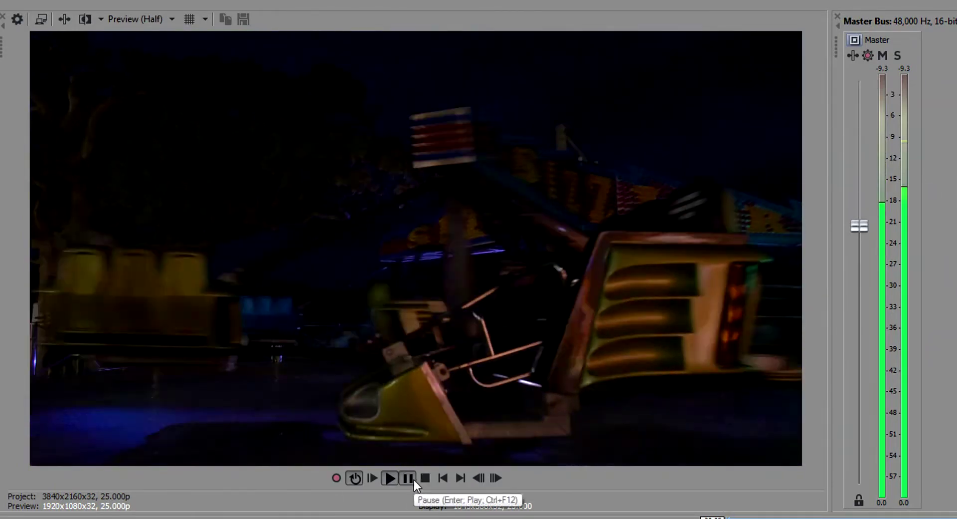
click(410, 479)
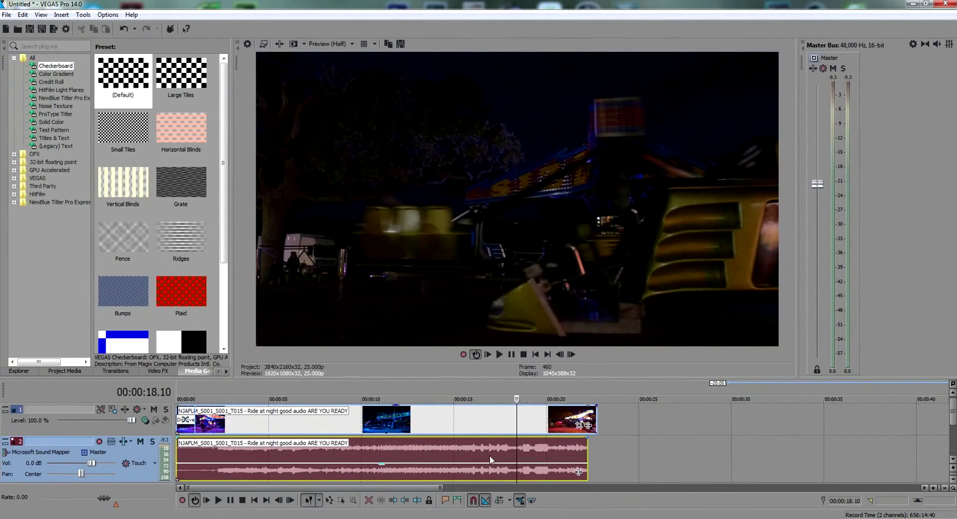
- Audition the T015 audio at -24.8 dB, then raise its gain to -7.6 dB during playback and pause
drag(493, 463, 495, 477)
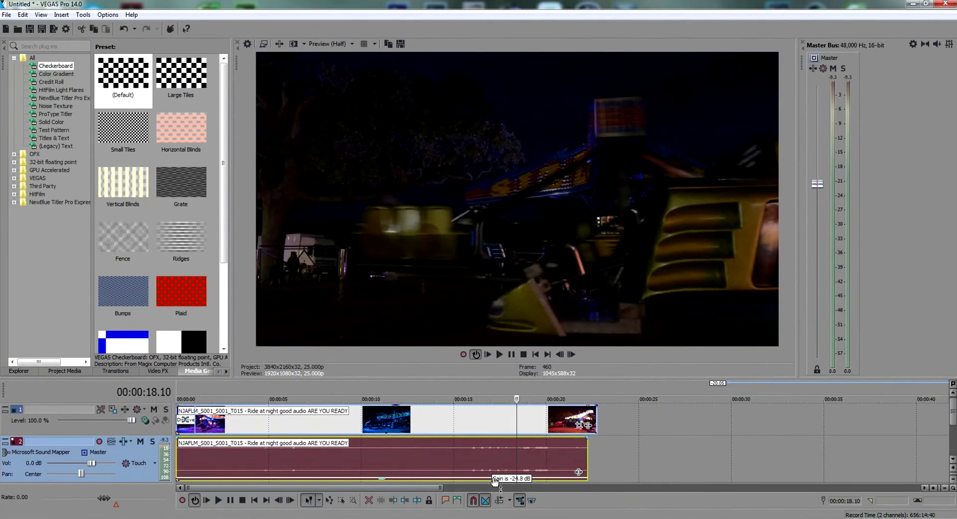
click(500, 354)
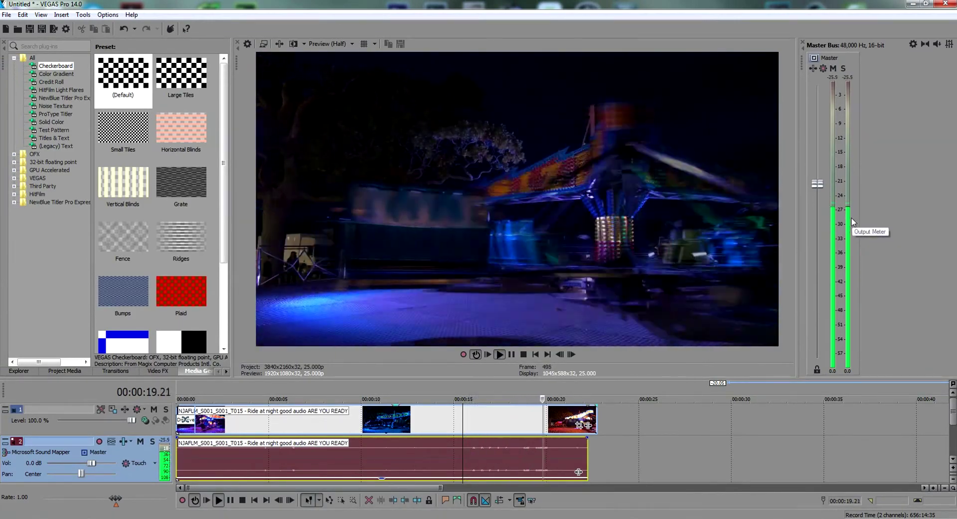
click(389, 383)
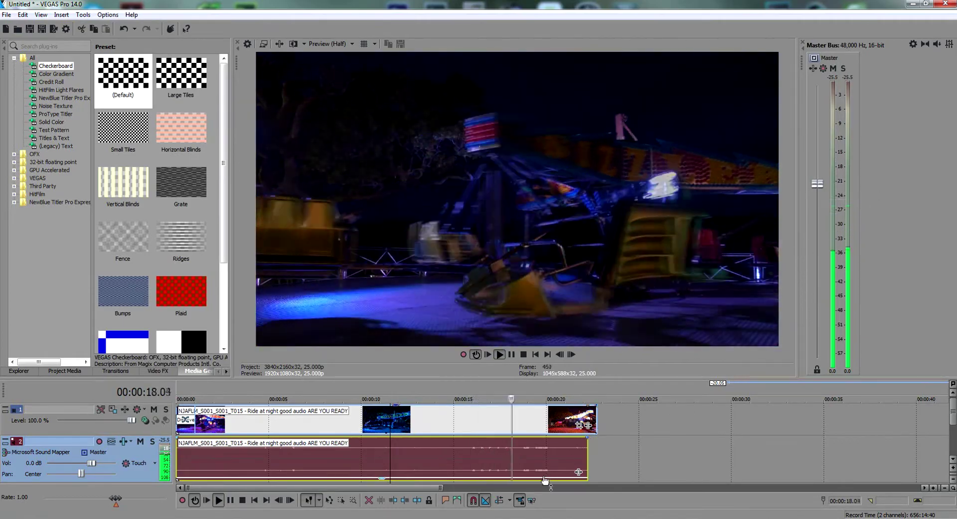
drag(551, 476, 550, 466)
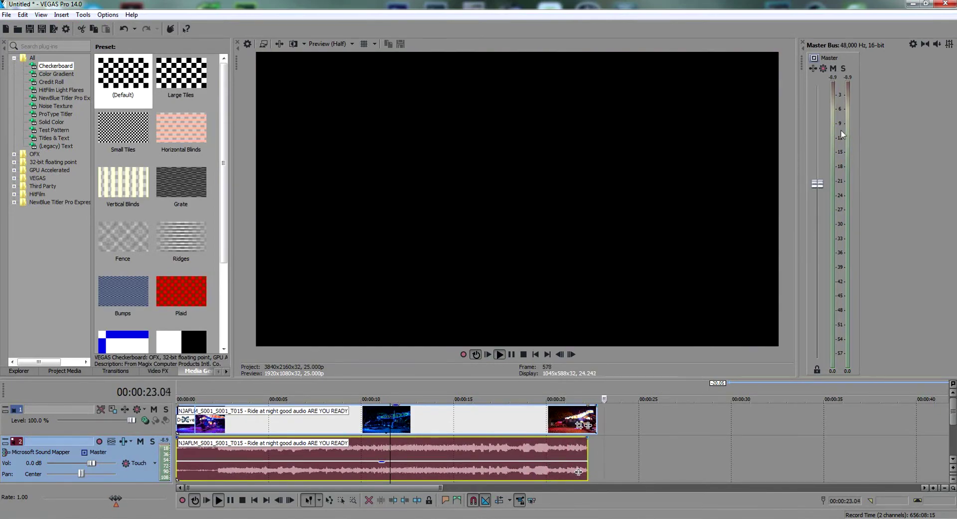
click(438, 395)
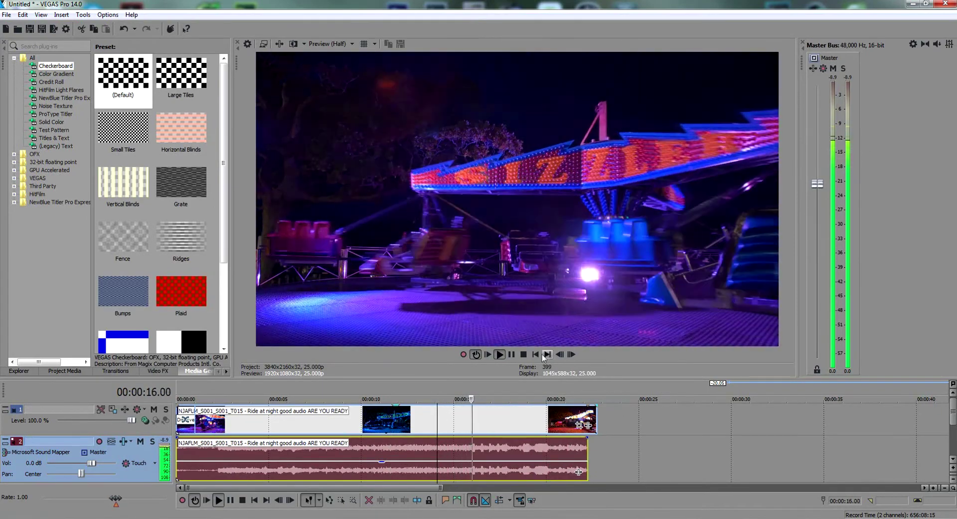
key(Return)
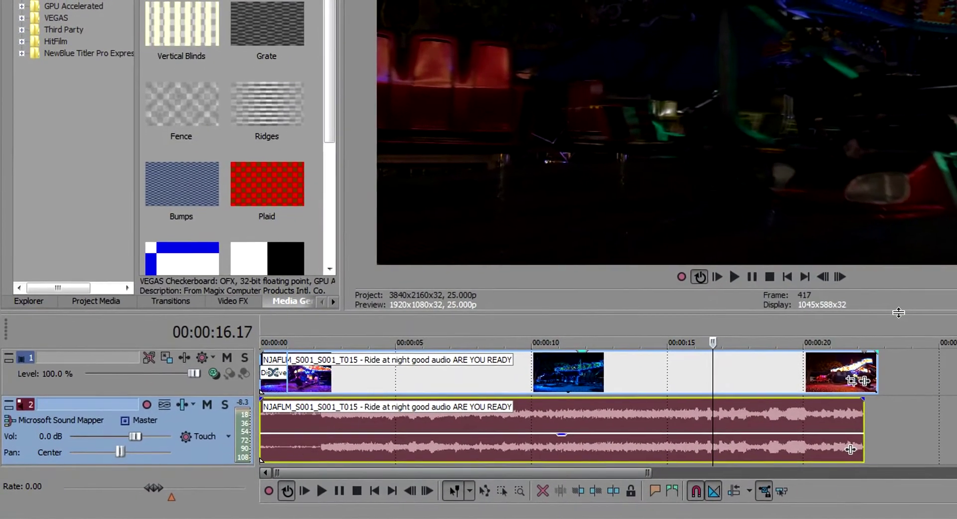
- Trim the T015 video to end with its audio, then add T013 on new tracks 3 and 4
drag(620, 377, 620, 354)
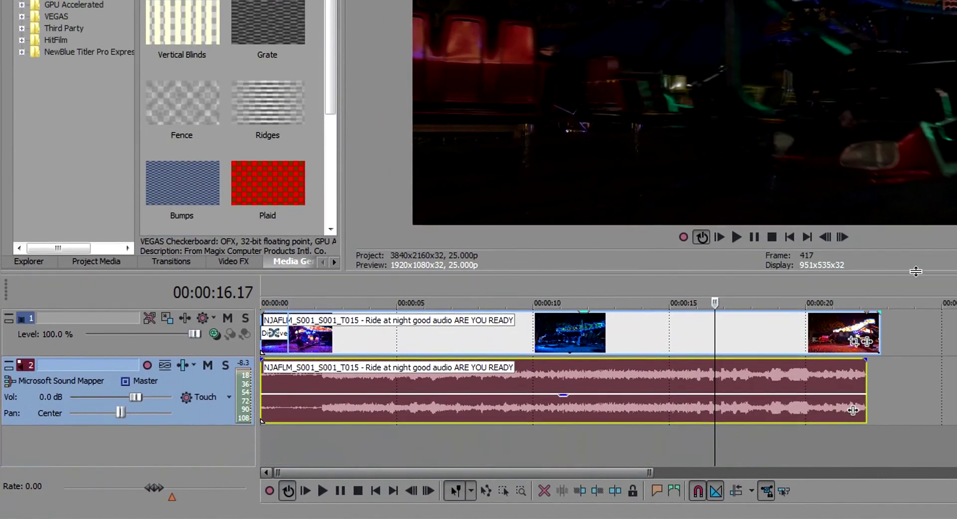
drag(865, 274, 868, 178)
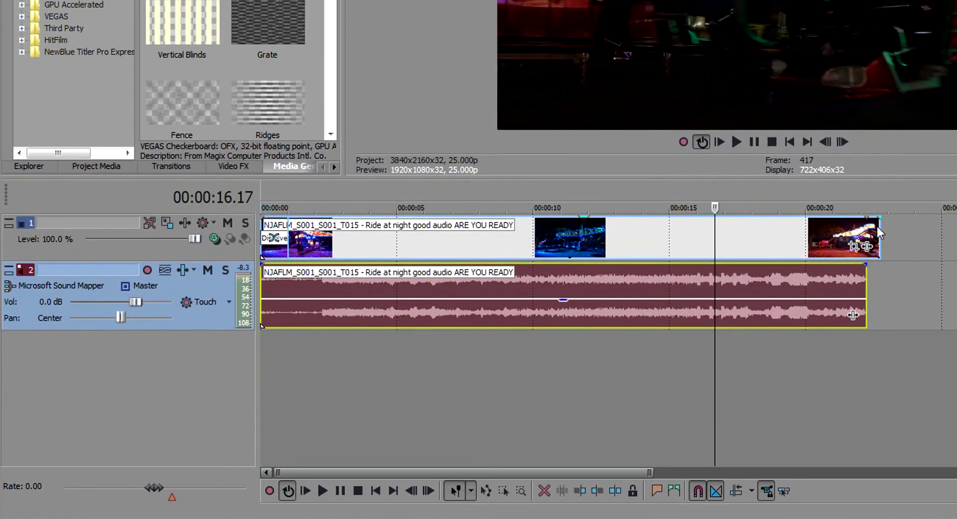
drag(877, 233, 866, 233)
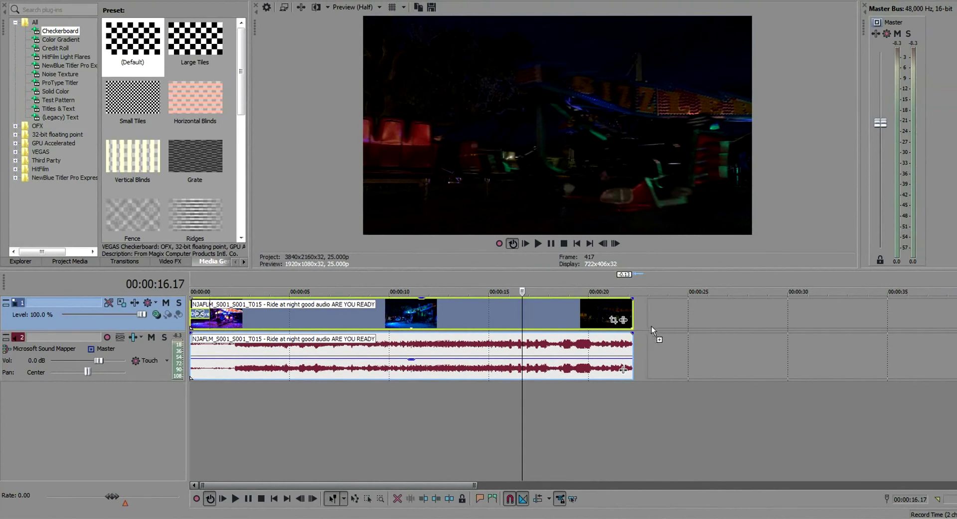
drag(651, 325, 643, 328)
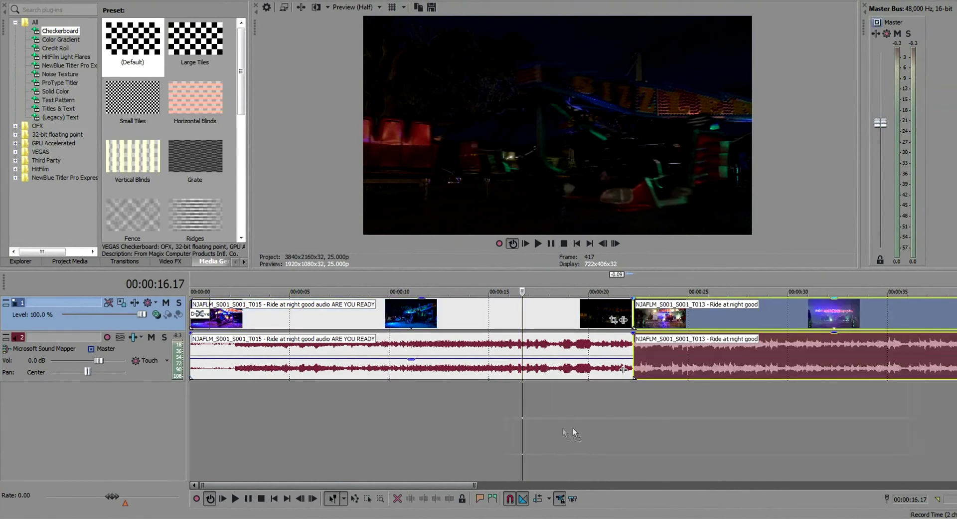
drag(500, 427, 496, 427)
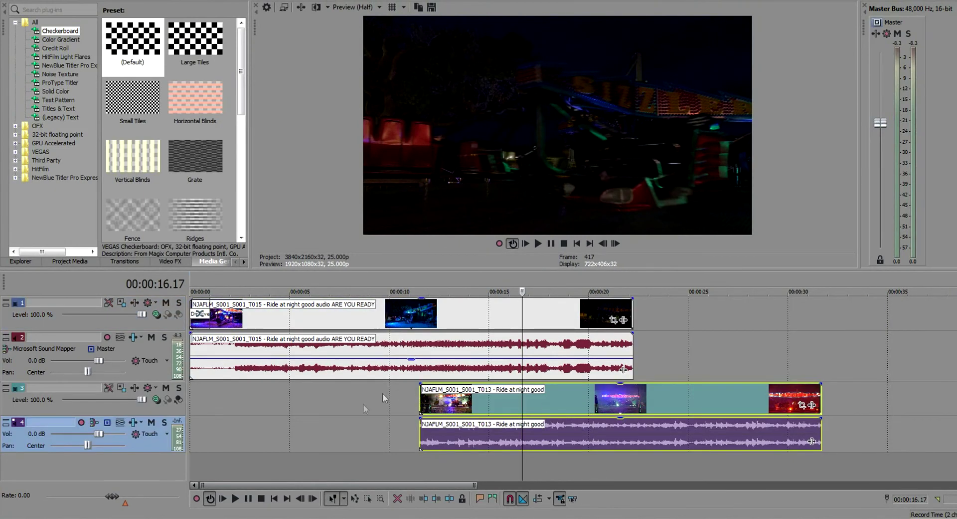
- Split the T015 event at 00:00:14.22 and shorten the first piece to leave a gap
click(205, 402)
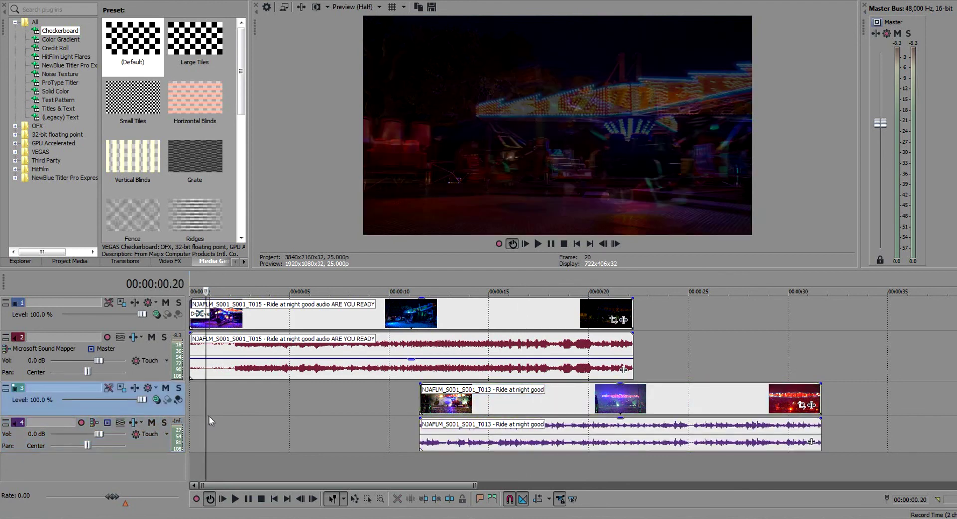
click(227, 433)
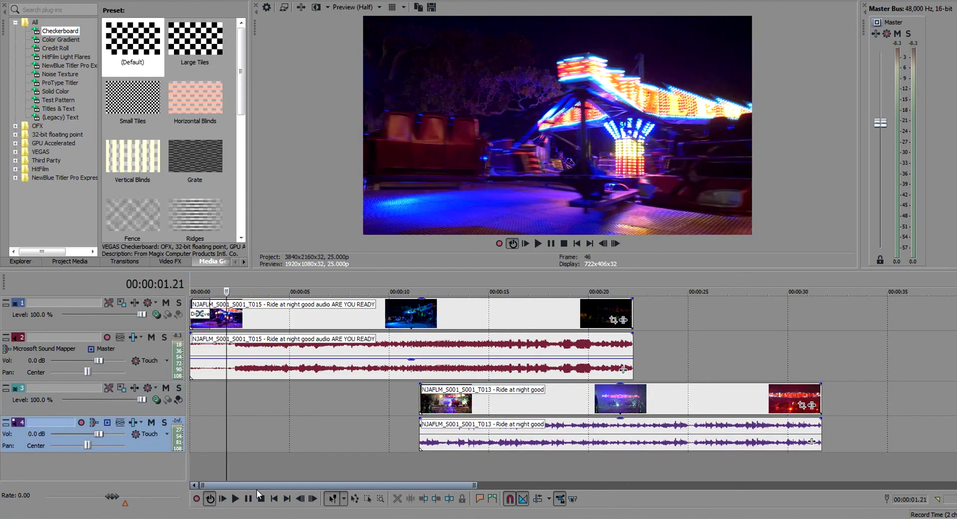
click(486, 289)
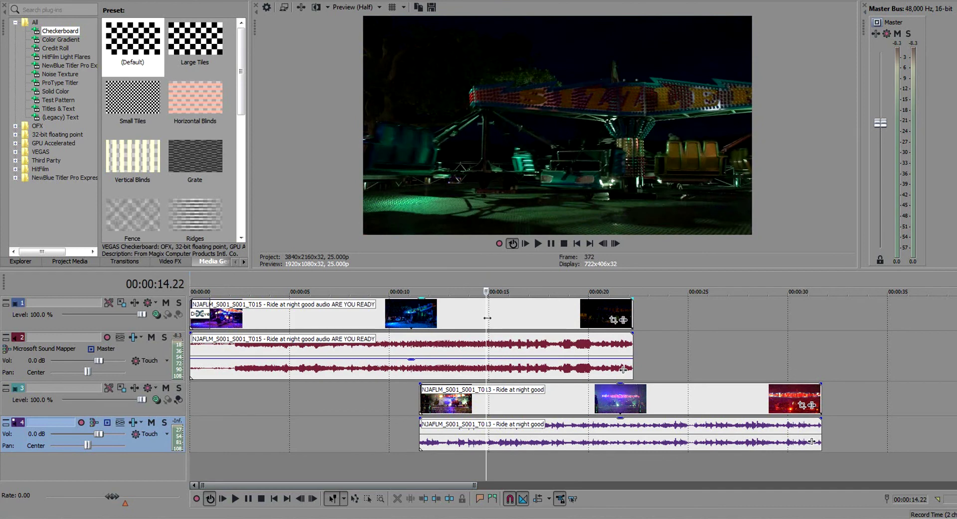
click(487, 318)
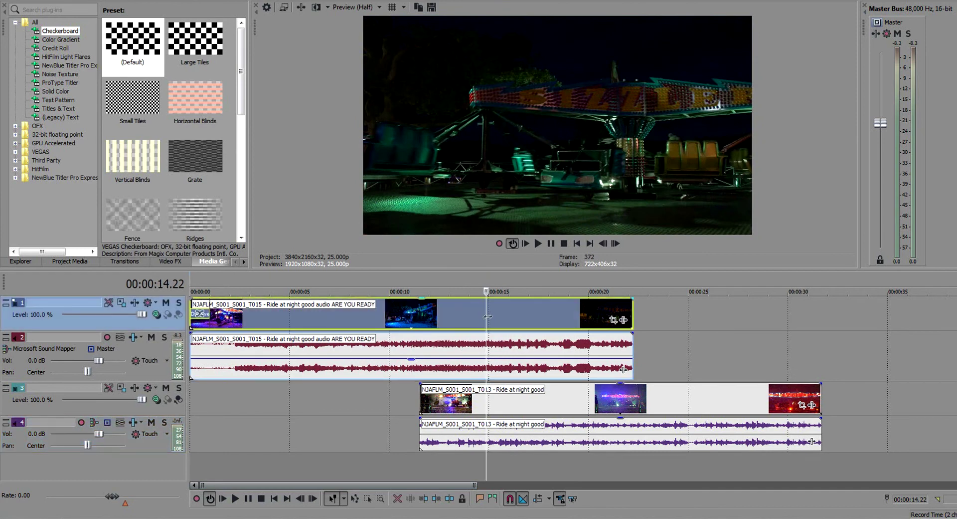
key(s)
drag(485, 315, 466, 279)
- Play back from 00:00:13.12 to review the split, then stop
click(459, 281)
key(space)
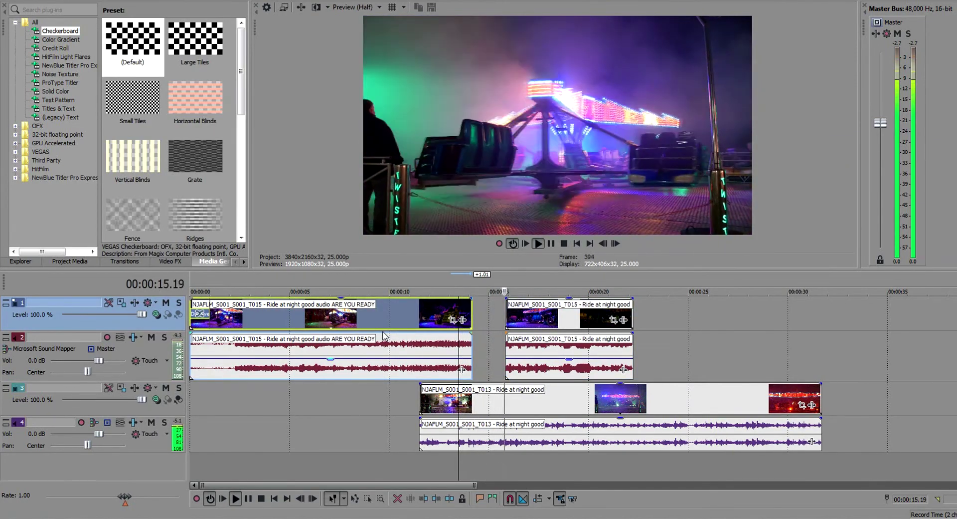
key(Return)
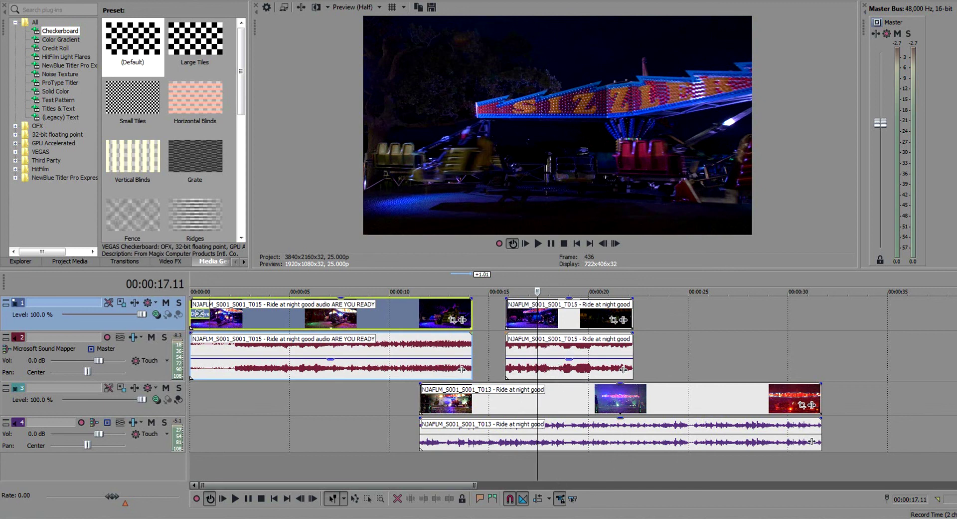
- Place the T016 'Ride ay night' clip on tracks 5 and 6 near 00:00:24, then restore the preview size
scroll(835, 460, down, 1)
drag(830, 471, 682, 471)
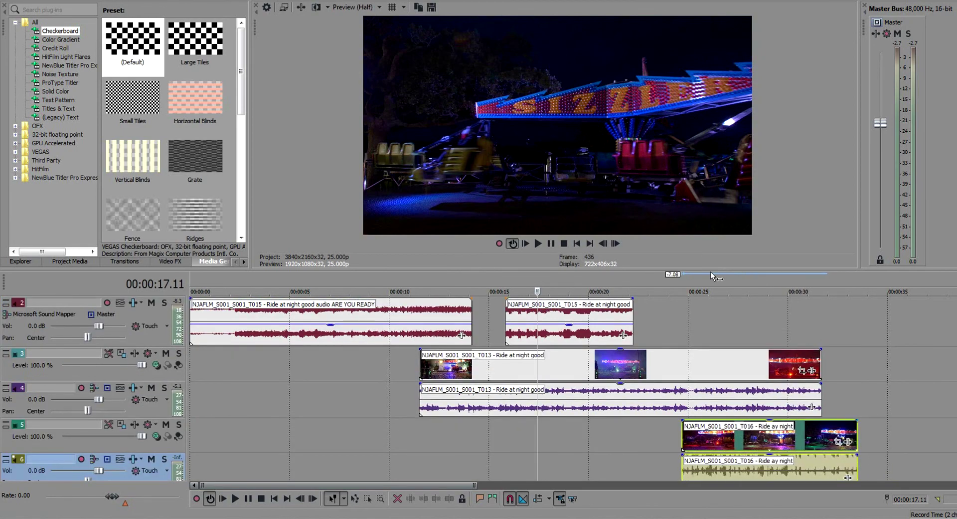
drag(710, 269, 714, 234)
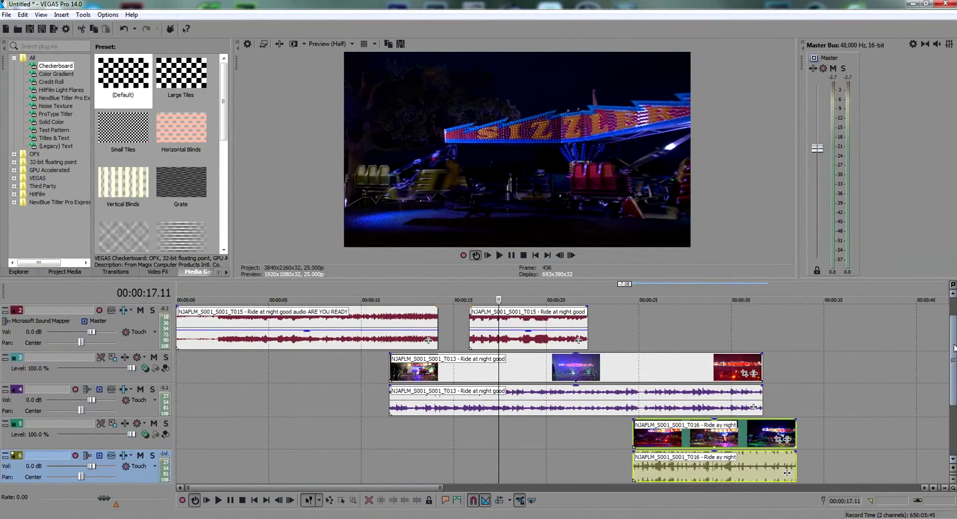
scroll(952, 329, up, 1)
scroll(952, 329, down, 1)
scroll(953, 329, up, 1)
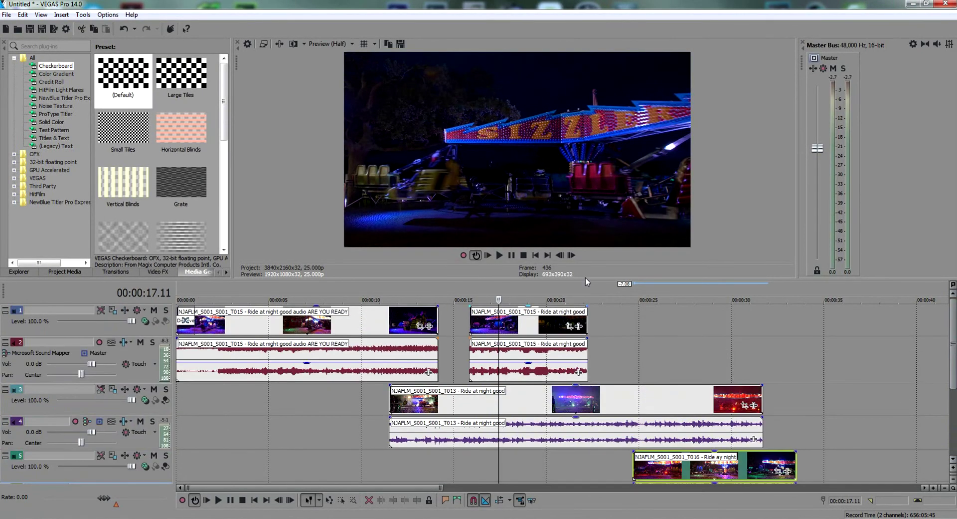
drag(585, 278, 588, 365)
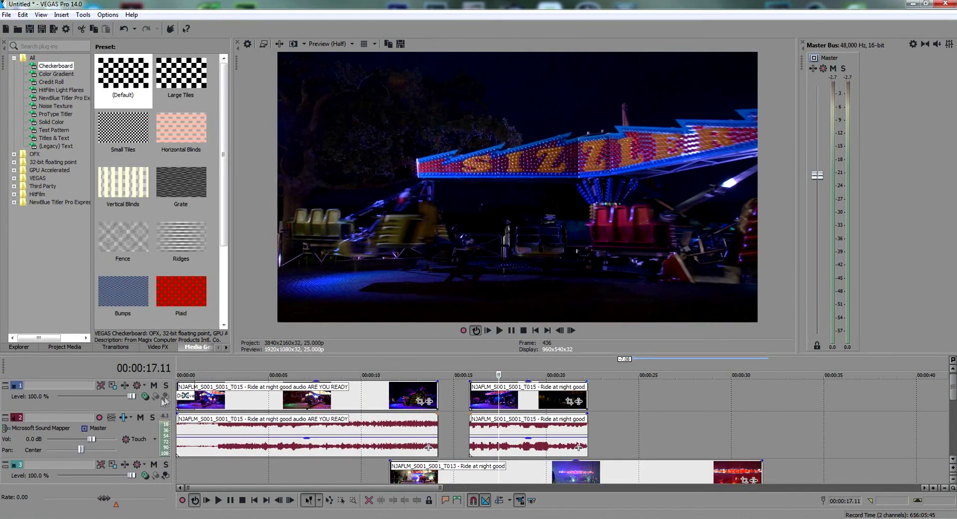
click(123, 416)
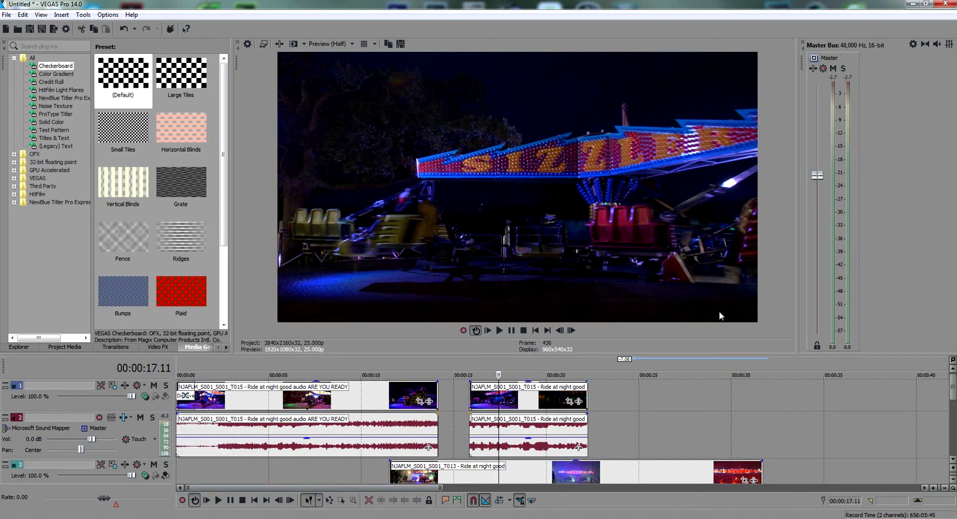